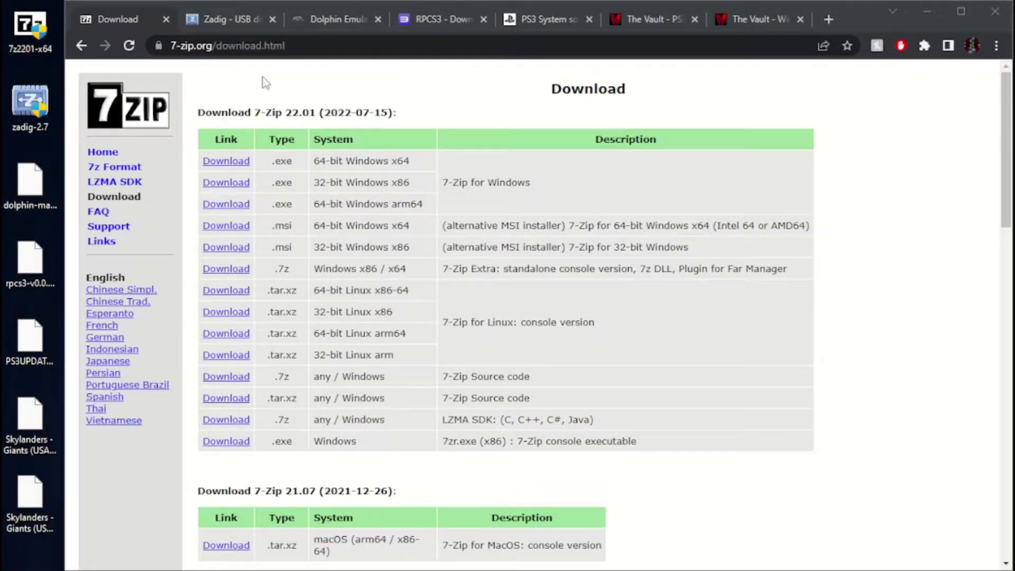
# - Install 7-Zip 22.01 (x64) in C:\Program Files\7-Zip\ and delete its installer from the desktop
pyautogui.doubleClick(30, 34)
pyautogui.click(550, 220)
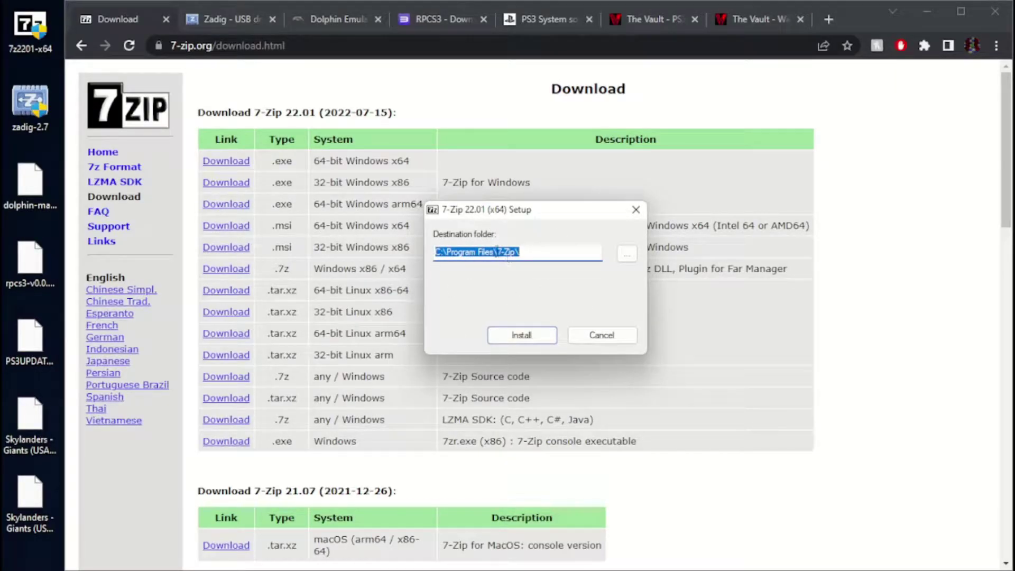
pyautogui.click(537, 337)
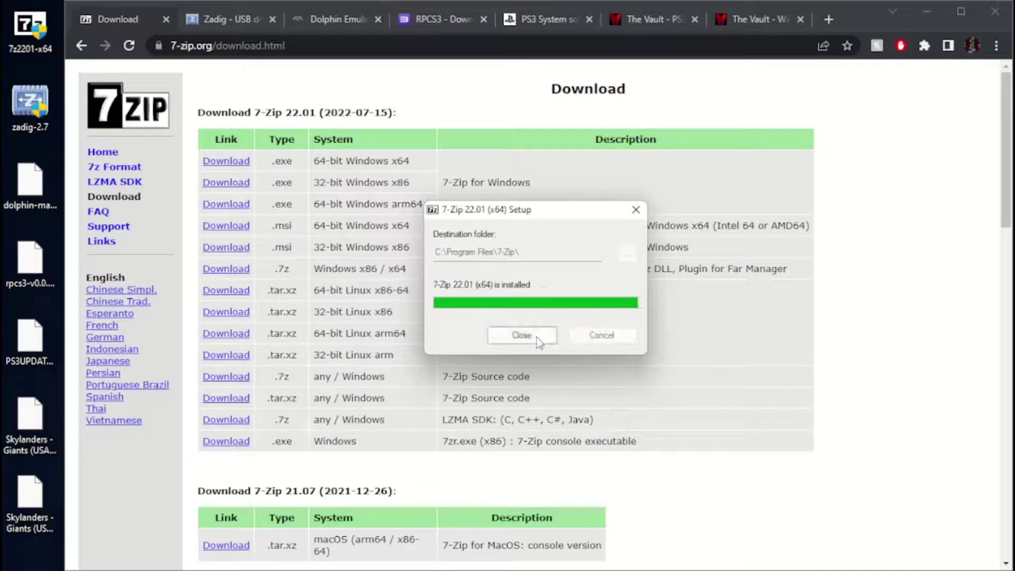
pyautogui.click(537, 338)
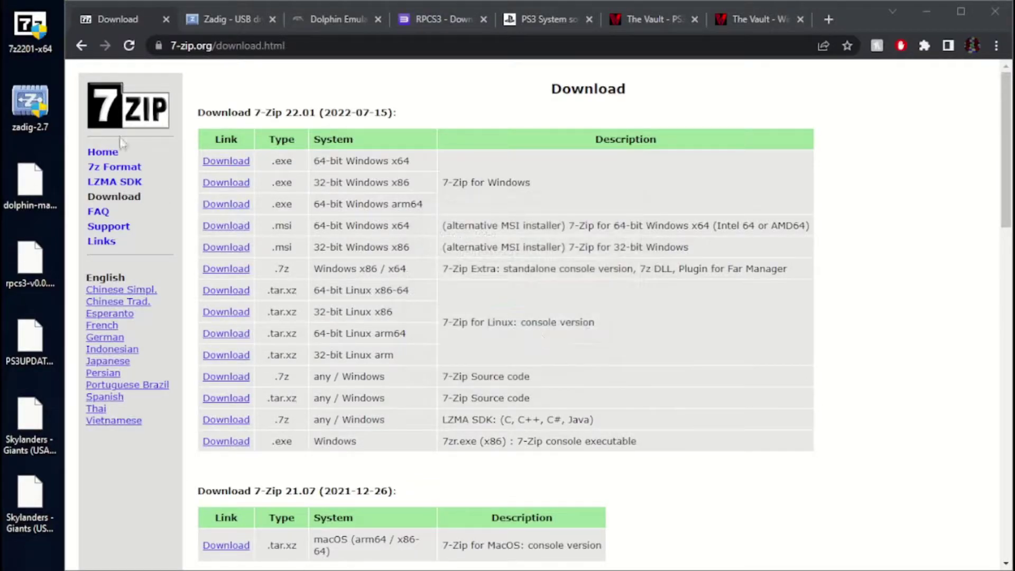
pyautogui.rightClick(38, 44)
pyautogui.click(176, 56)
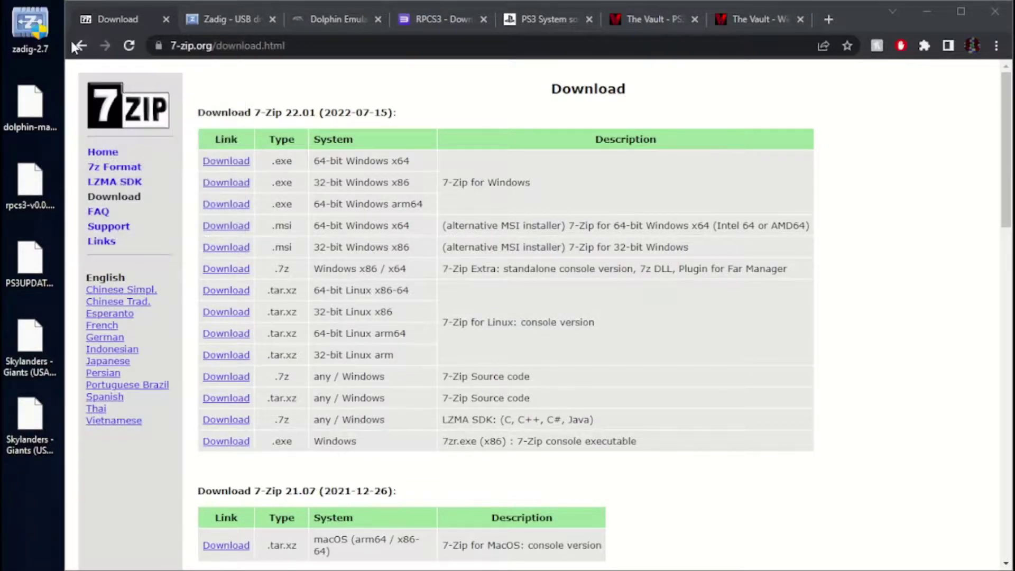
# - Find the Zadig 2.7 download on the Zadig website and launch the zadig-2.7 program from the desktop
pyautogui.click(233, 23)
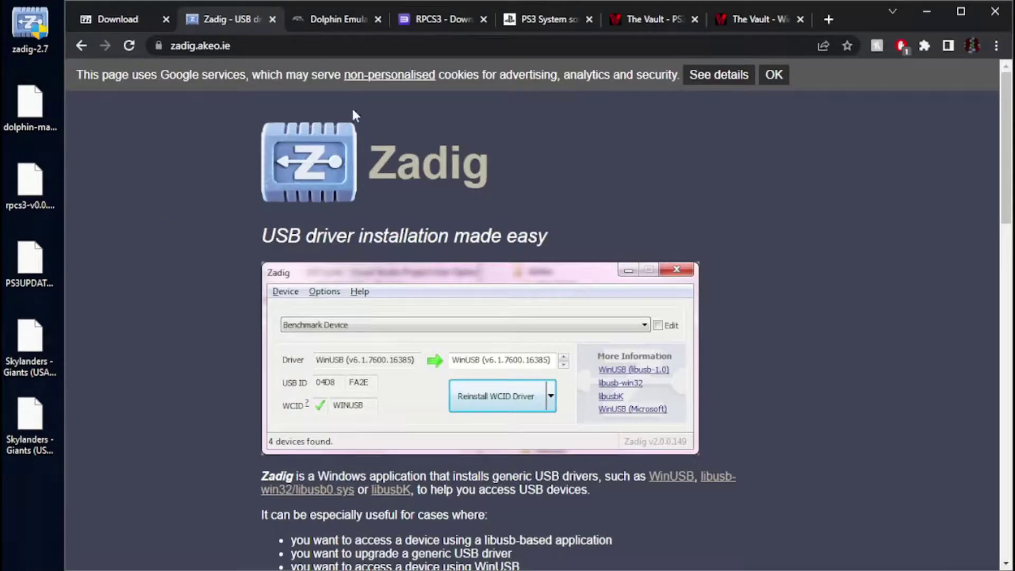
pyautogui.scroll(-8, 241, 271)
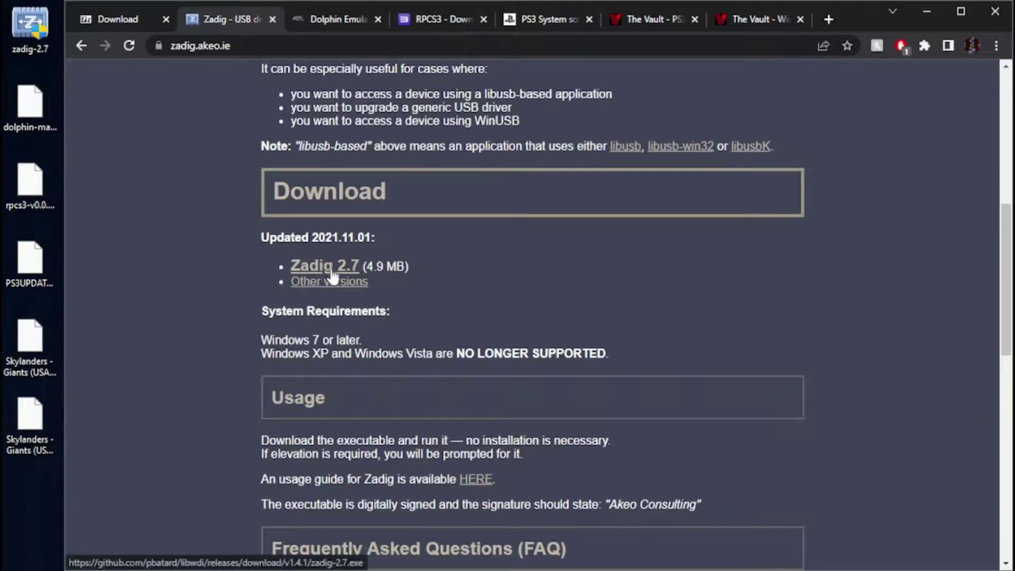
pyautogui.click(25, 41)
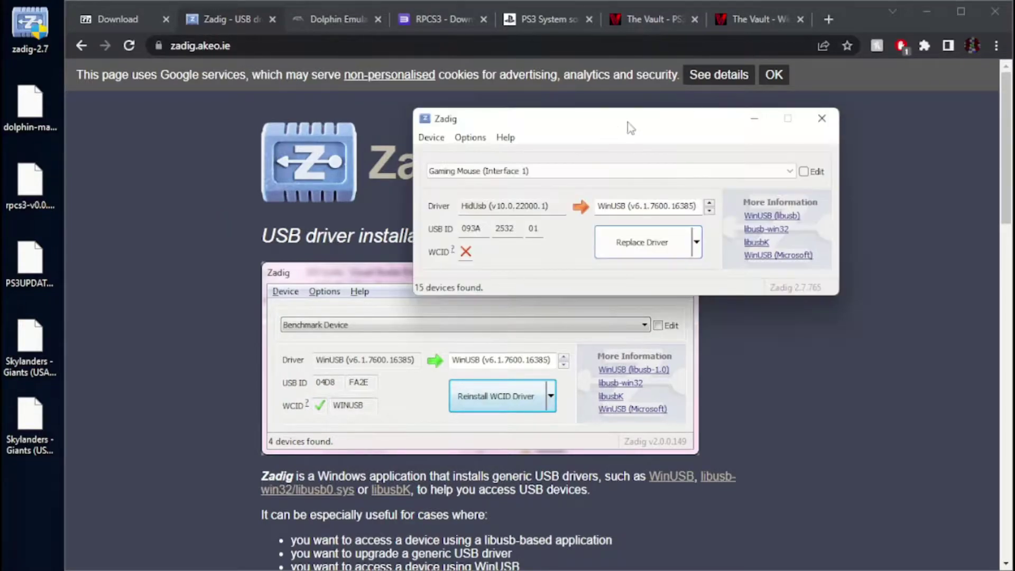
pyautogui.moveTo(612, 136); pyautogui.dragTo(667, 176)
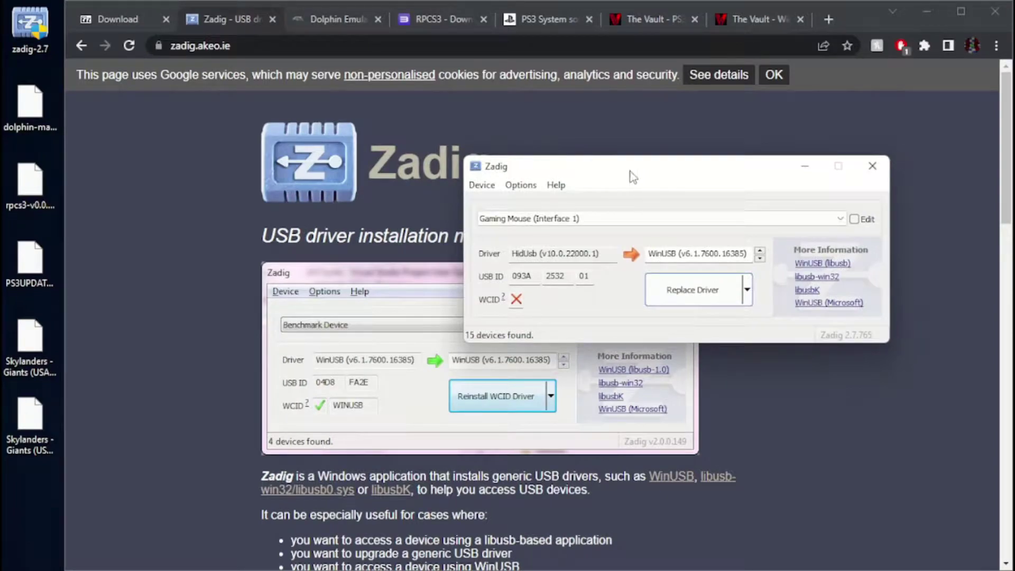
# - Make sure Zadig lists all devices and select Spyro Porta as the device
pyautogui.click(520, 185)
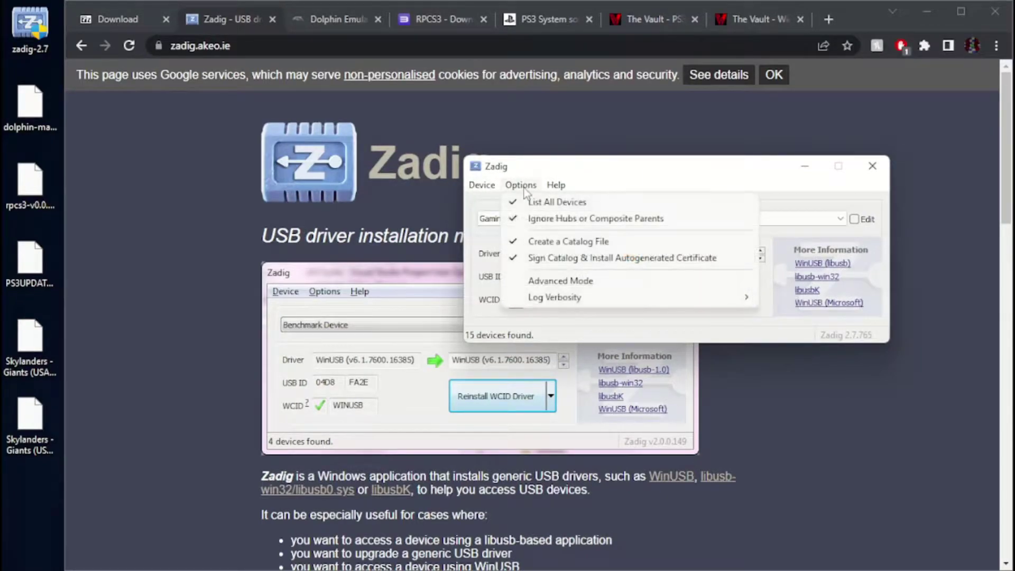
pyautogui.click(585, 206)
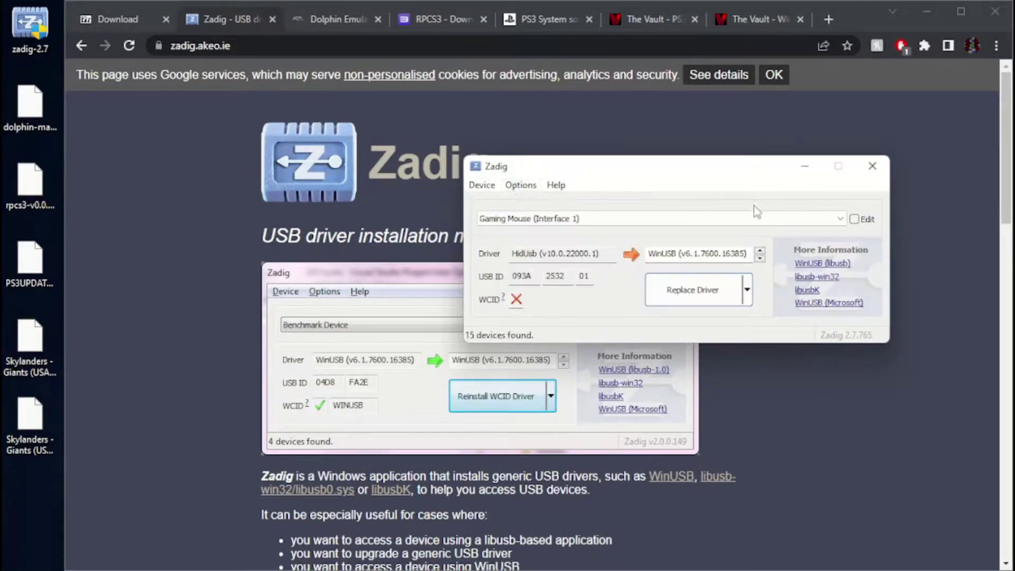
pyautogui.click(841, 219)
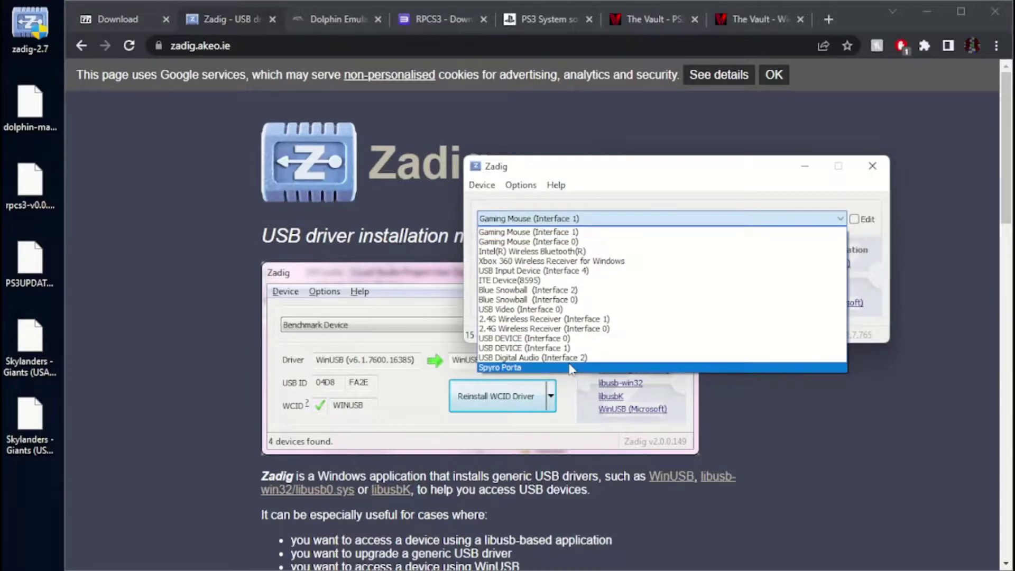
pyautogui.click(571, 367)
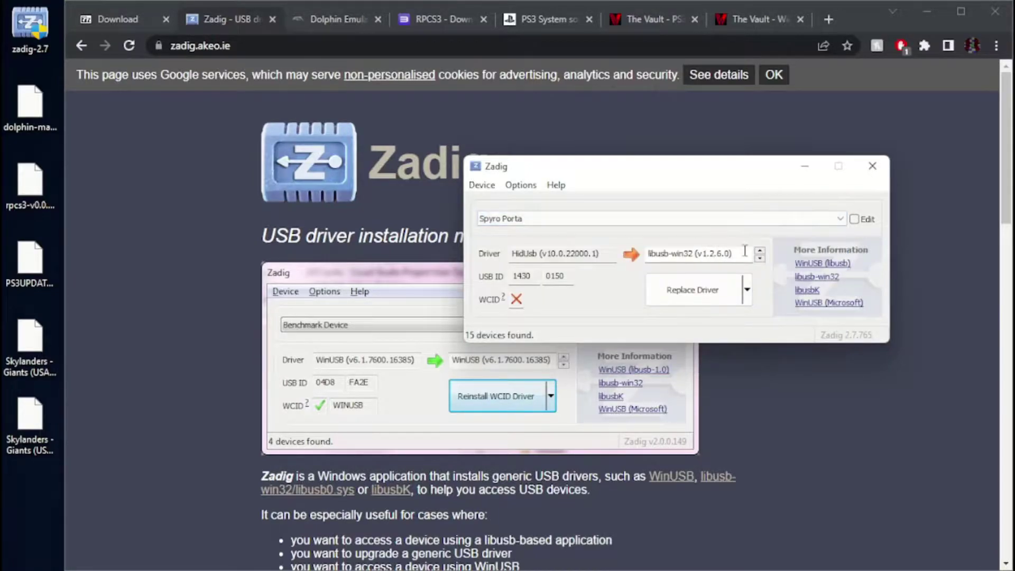
# - Replace the Spyro Porta driver with libusbK (v3.1.0.0), accepting the system driver change, and close Zadig
pyautogui.click(760, 258)
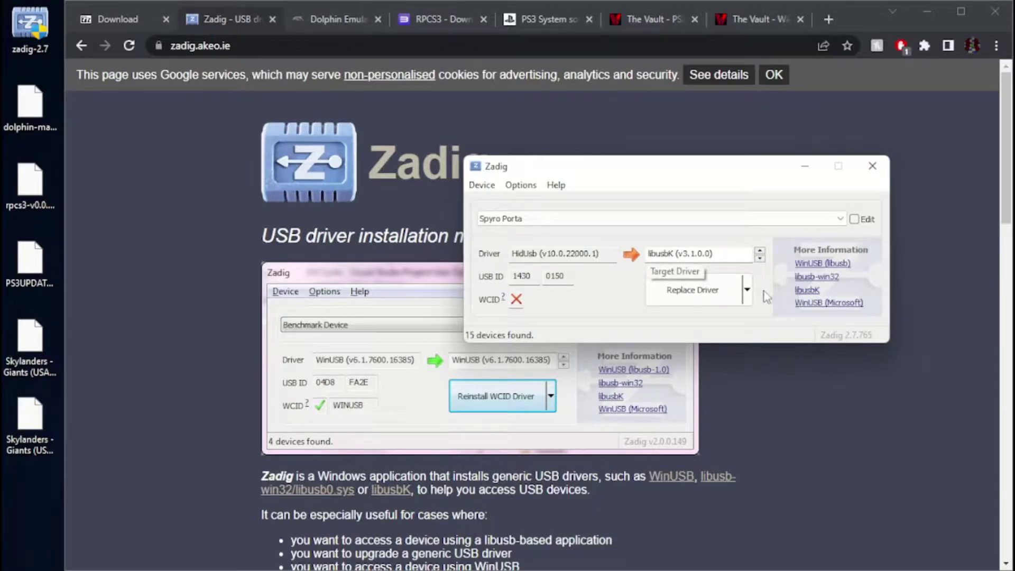
pyautogui.click(686, 294)
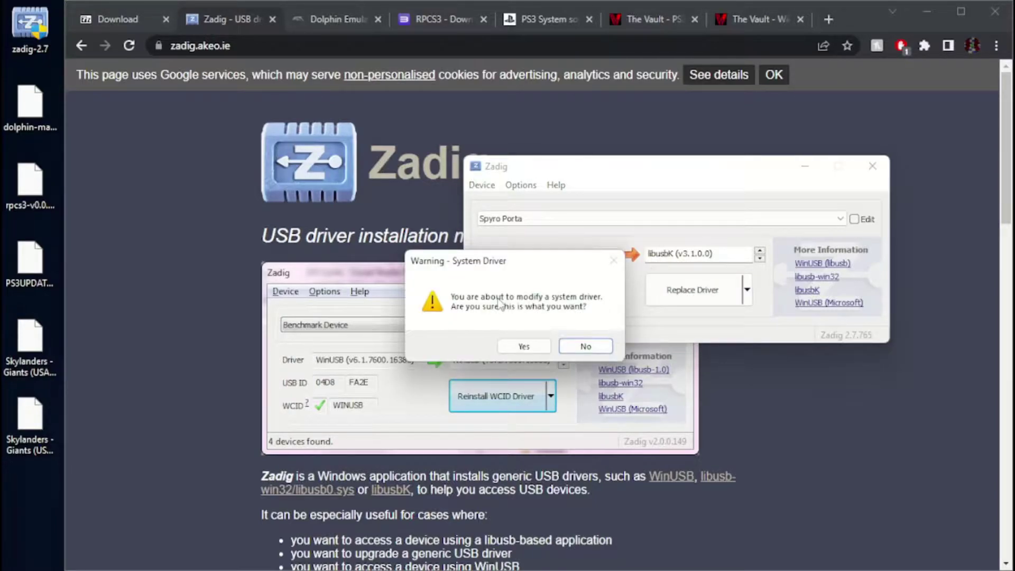
pyautogui.click(524, 346)
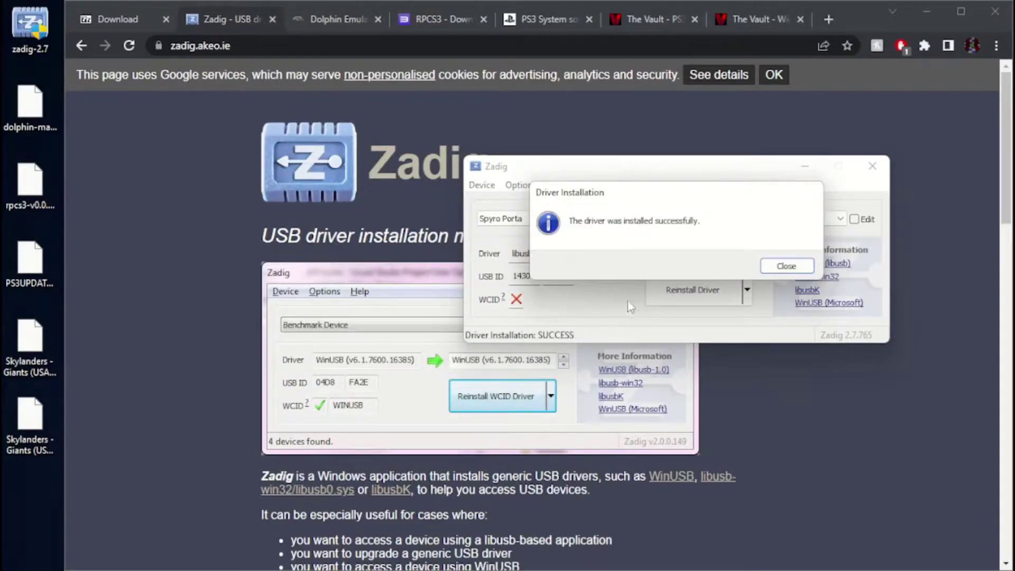
pyautogui.click(787, 267)
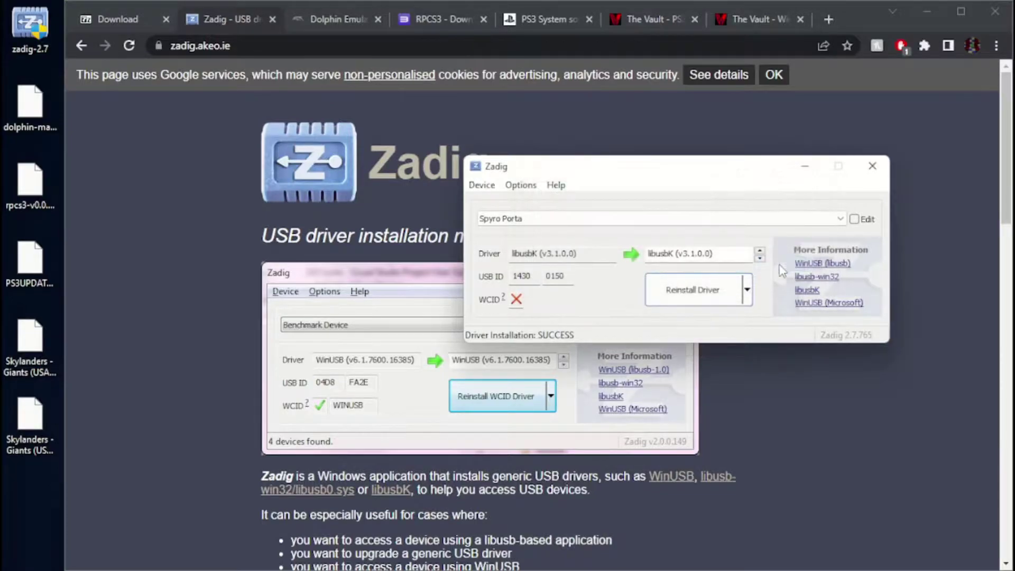
pyautogui.click(871, 169)
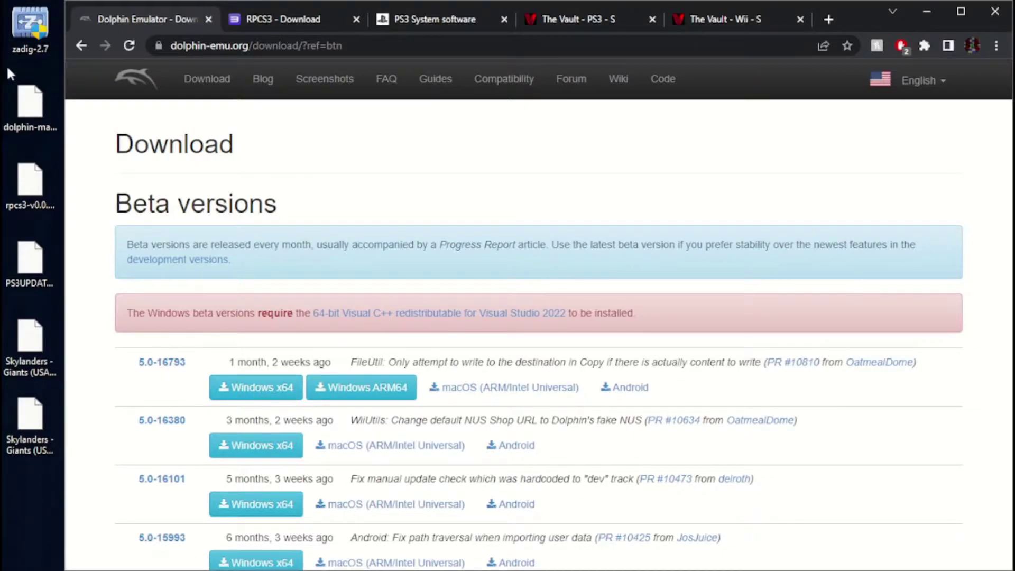
# - Extract the Dolphin archive with 7-Zip into a dolphin-master-5.0-16793-x64 folder and launch Dolphin from its Dolphin-x64 subfolder
pyautogui.rightClick(29, 107)
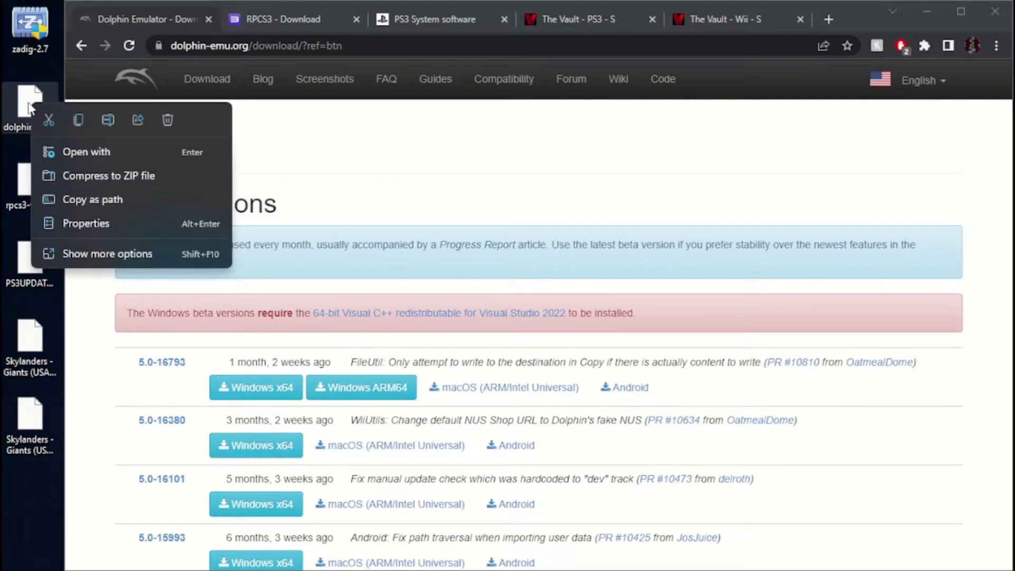
pyautogui.rightClick(22, 102)
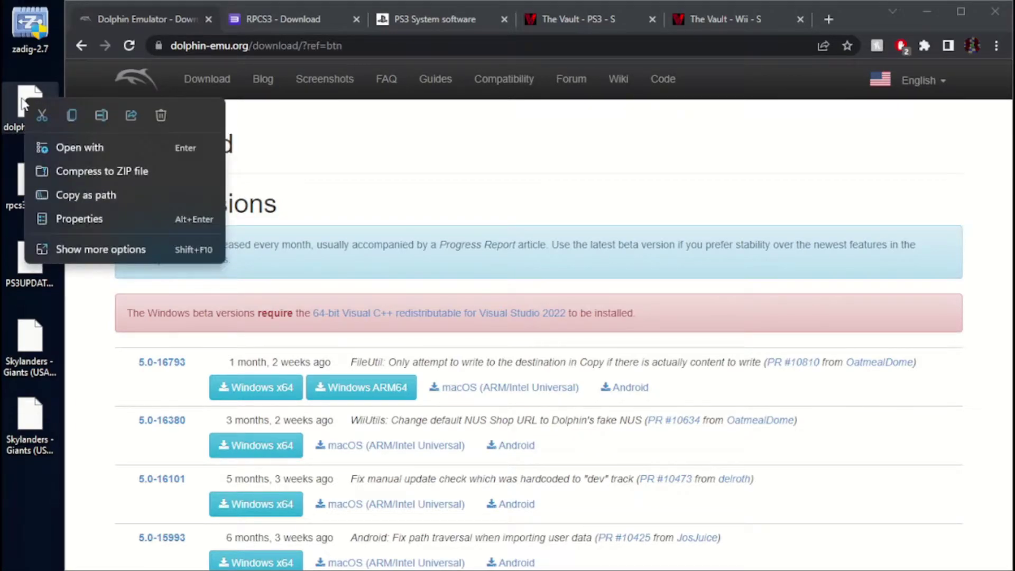
pyautogui.click(116, 244)
pyautogui.rightClick(33, 113)
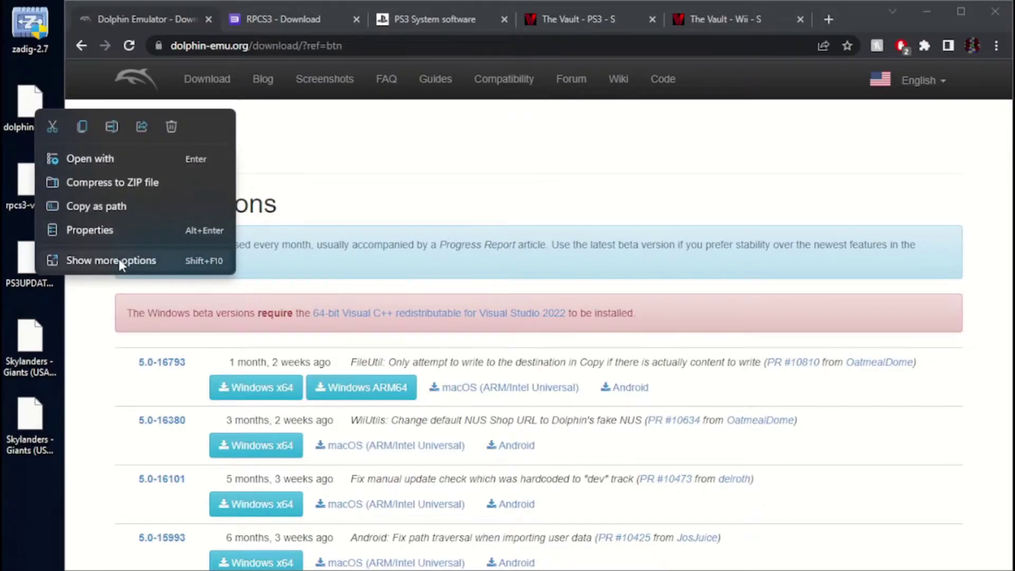
pyautogui.click(121, 261)
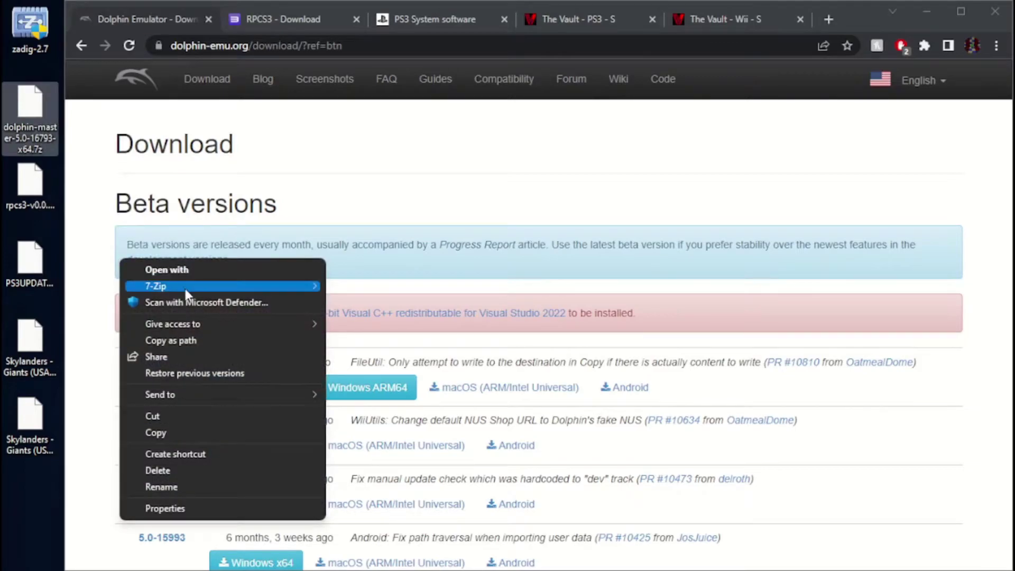
pyautogui.moveTo(184, 287)
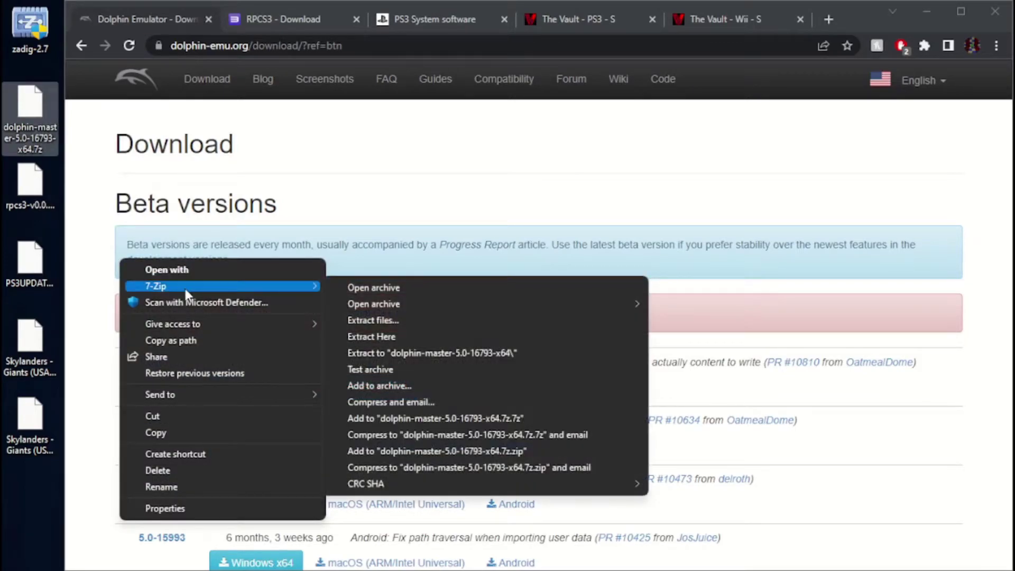
pyautogui.click(472, 353)
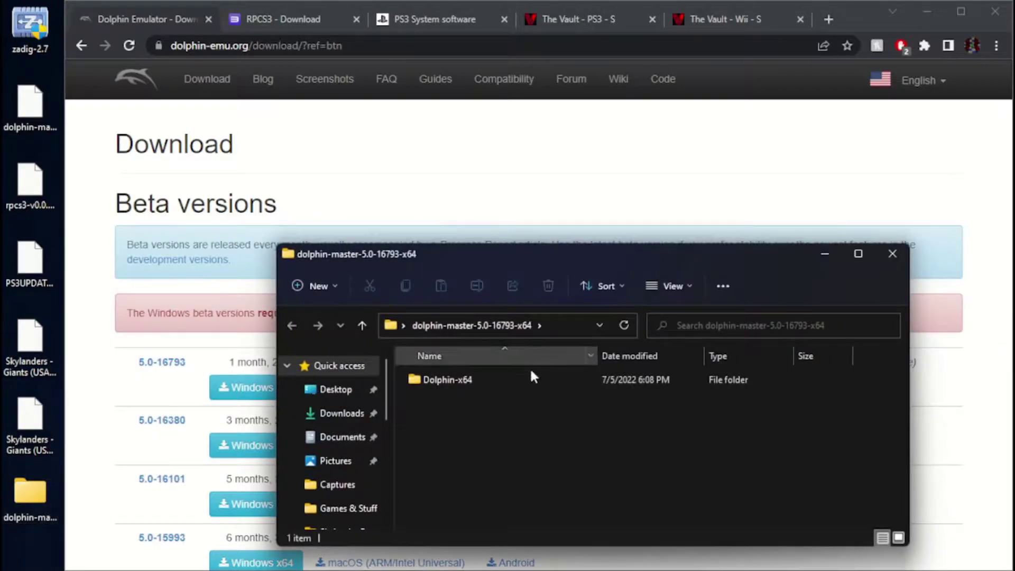
pyautogui.doubleClick(504, 378)
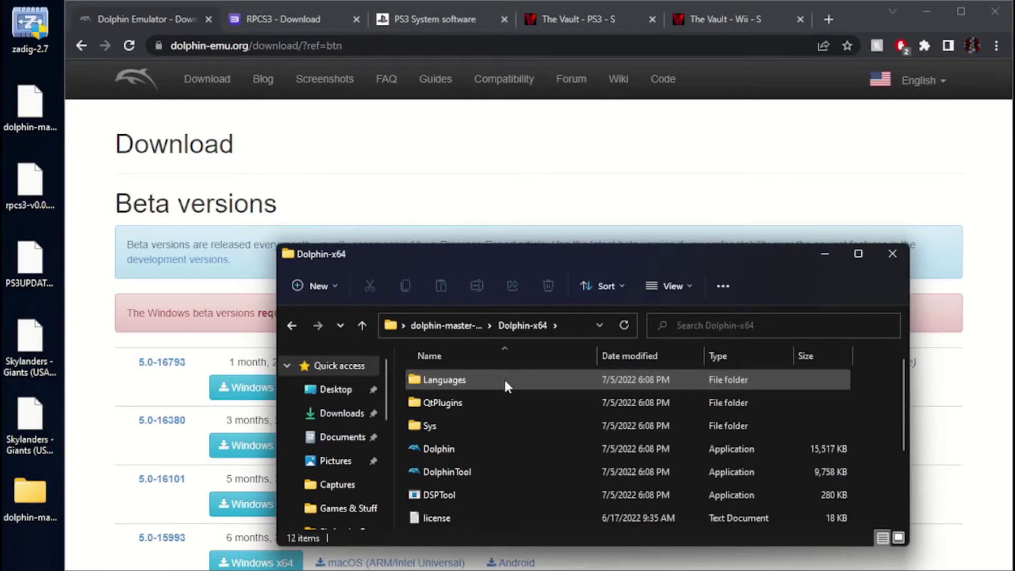
pyautogui.doubleClick(491, 452)
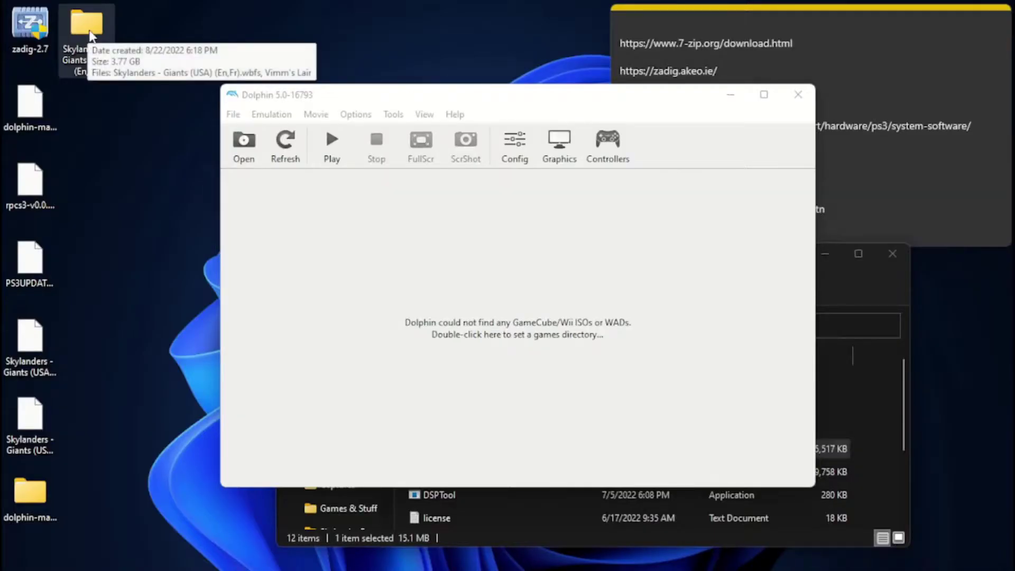
# - Check the contents of the desktop folder Skylanders - Giants (USA) (En,Fr) and set it as Dolphin's games directory
pyautogui.doubleClick(89, 30)
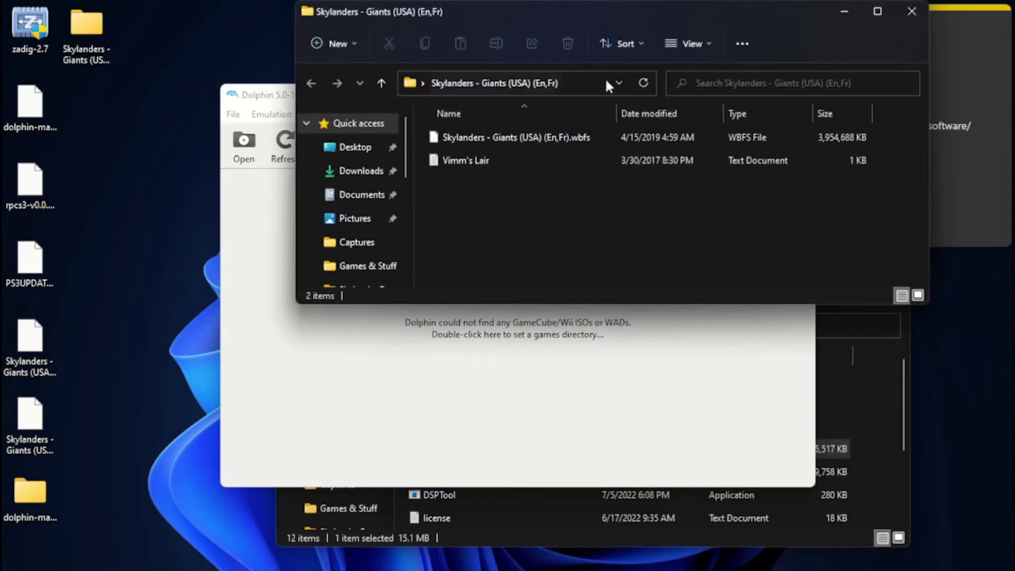
pyautogui.click(908, 15)
pyautogui.doubleClick(522, 300)
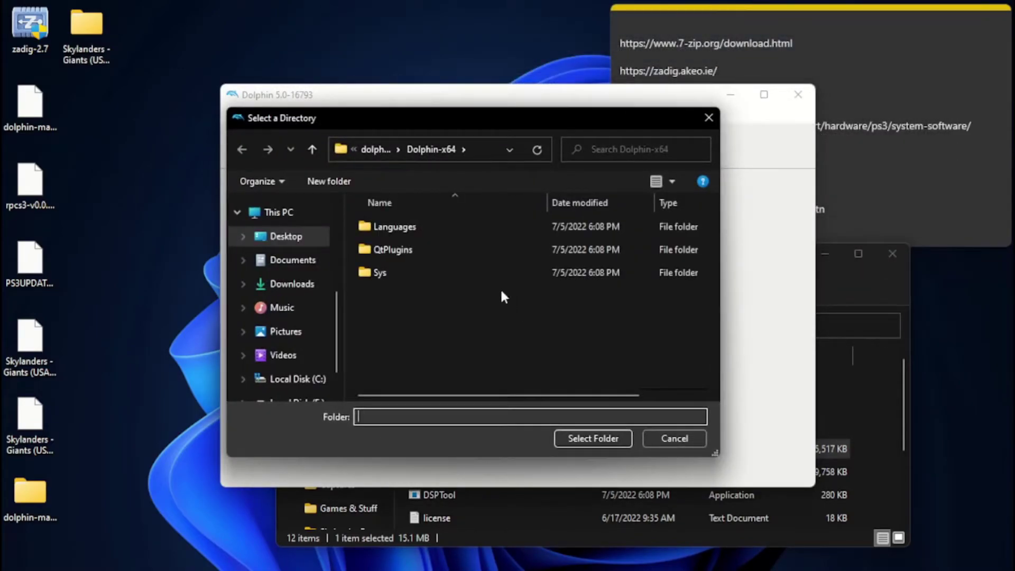
pyautogui.click(283, 243)
pyautogui.click(559, 239)
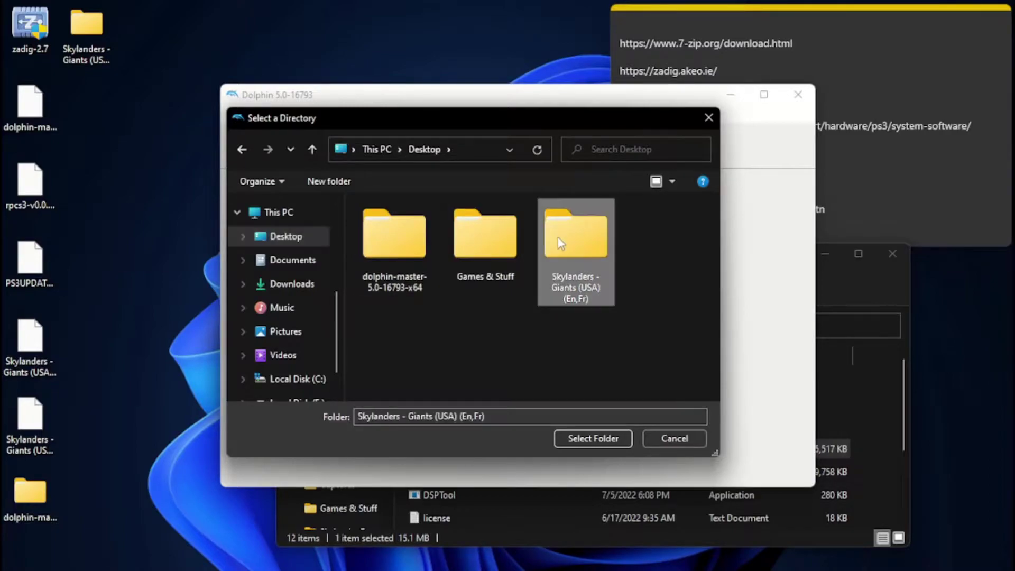
pyautogui.click(603, 437)
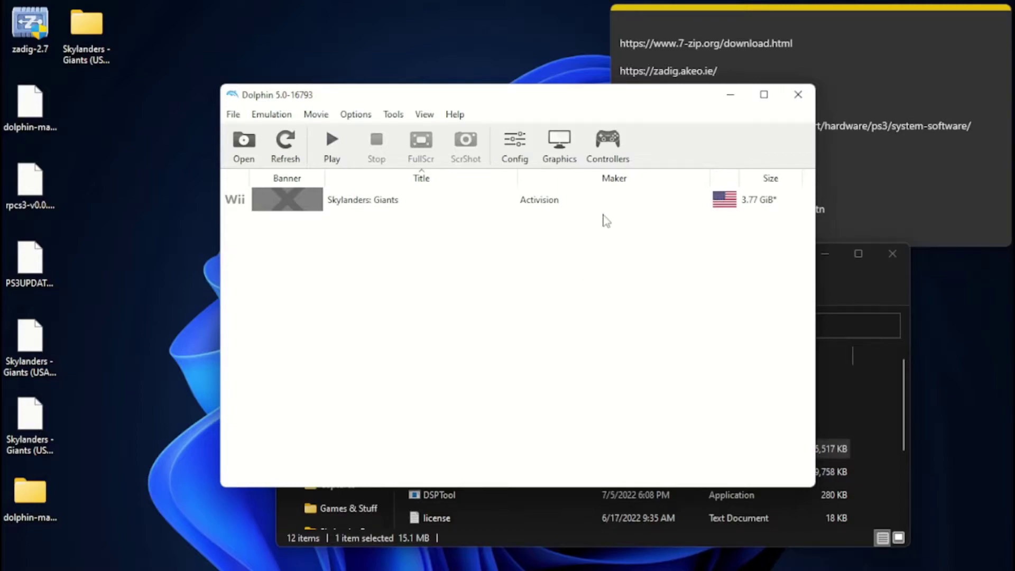
# - Set the controllers to emulate the Wii's Bluetooth adapter, with Wii Remote 1 as Real Wii Remote and Continuous Scanning enabled
pyautogui.click(617, 144)
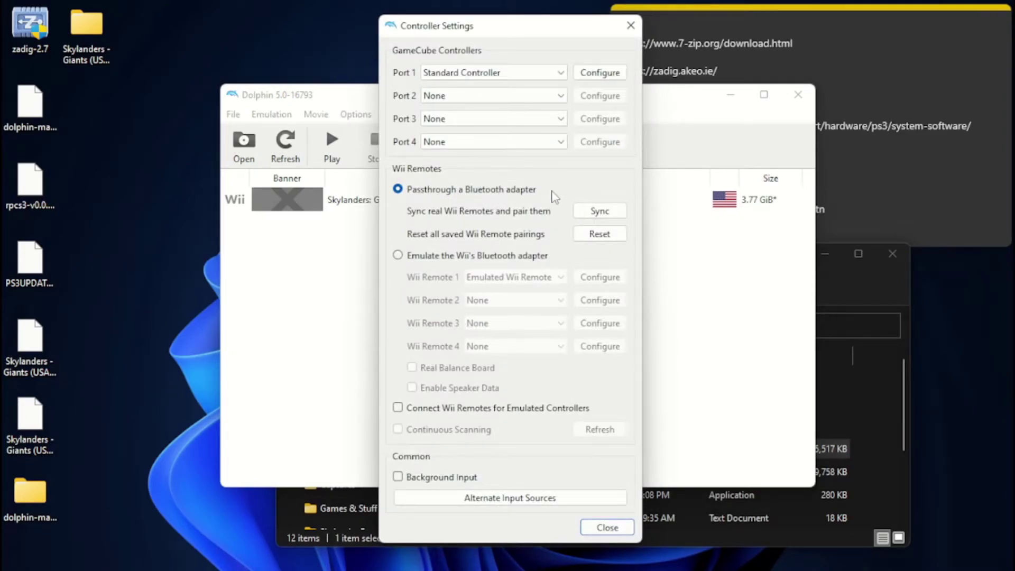
pyautogui.click(419, 260)
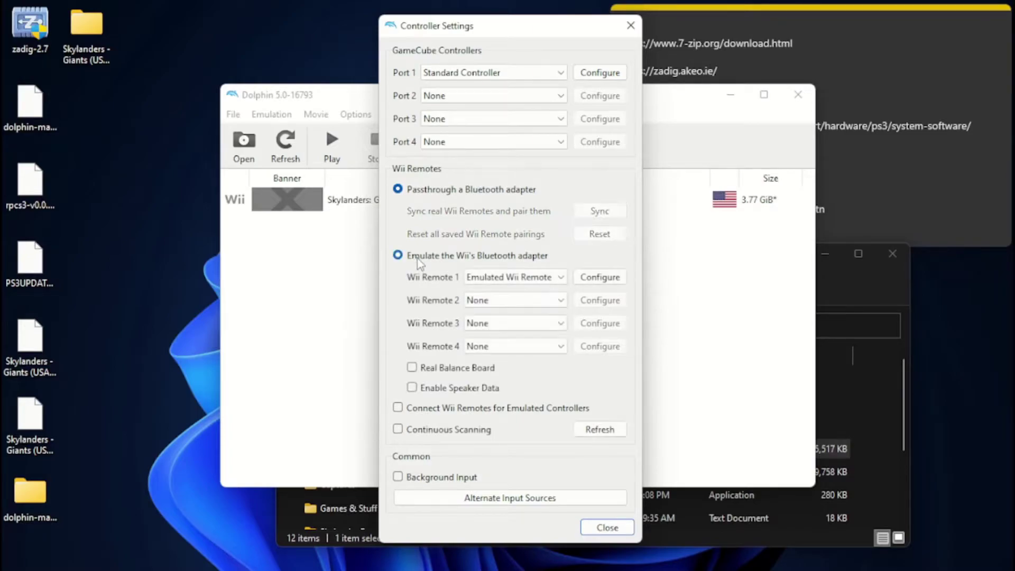
pyautogui.click(497, 282)
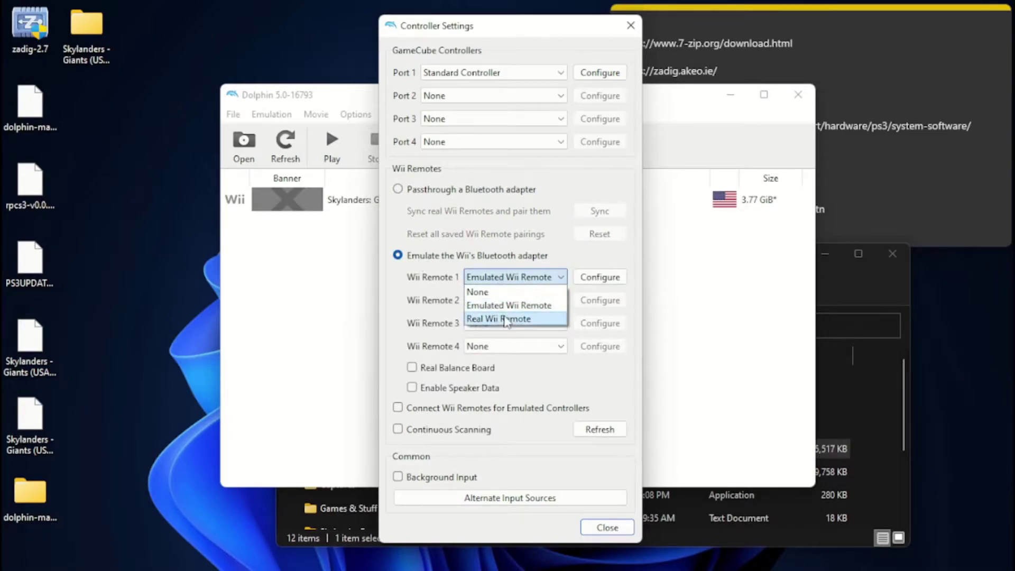
pyautogui.click(505, 319)
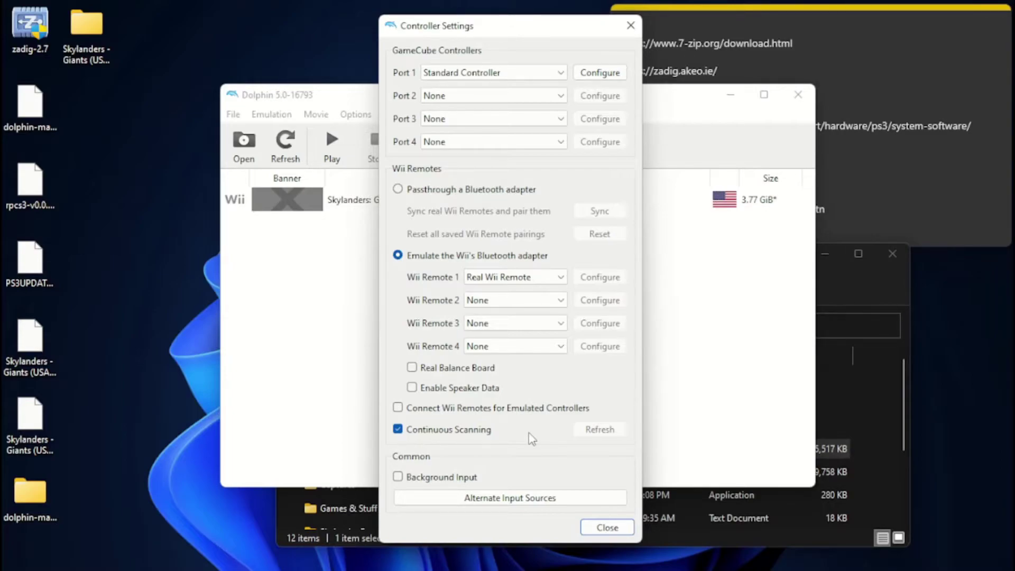
pyautogui.click(625, 528)
# - Add the Skylanders Portal (1430:0150) to the whitelisted USB passthrough devices in Dolphin's Wii settings and close the settings
pyautogui.click(344, 203)
pyautogui.click(563, 329)
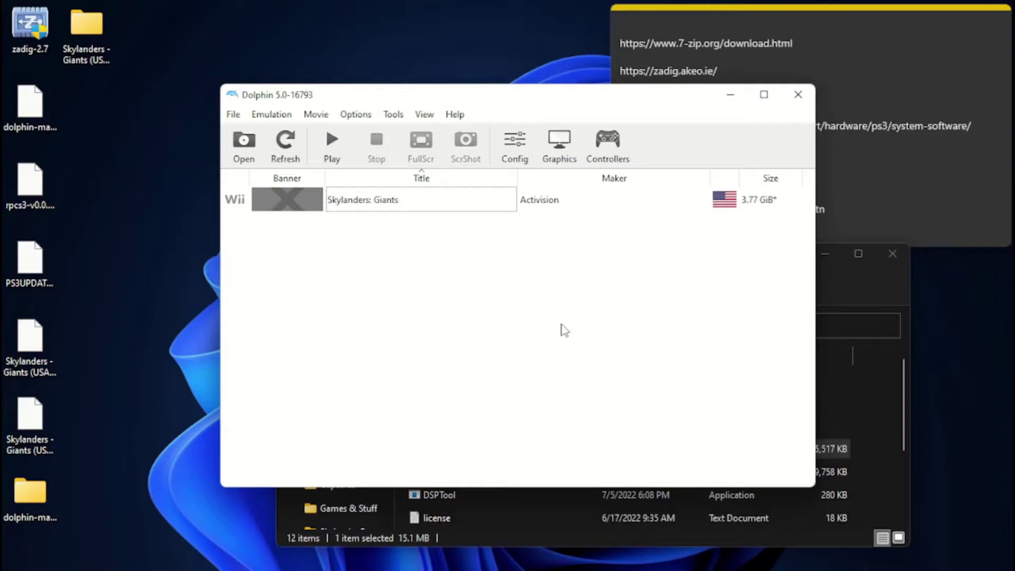
pyautogui.click(515, 142)
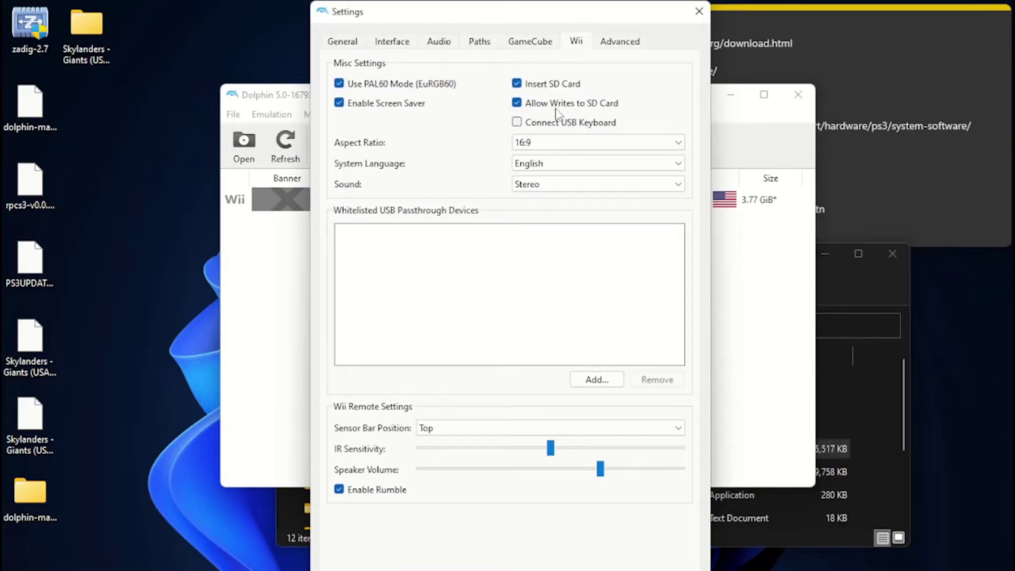
pyautogui.click(595, 380)
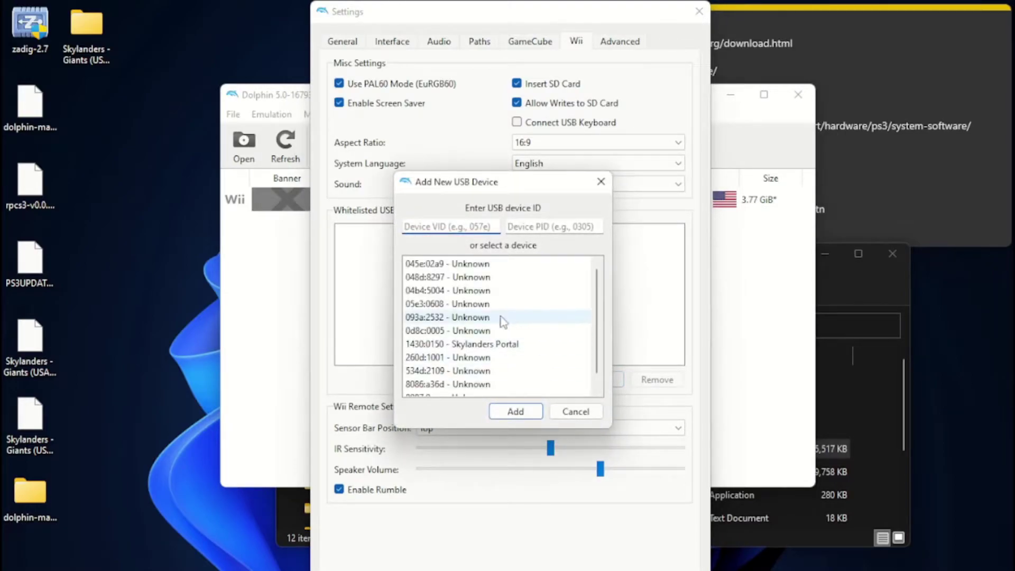
pyautogui.doubleClick(516, 349)
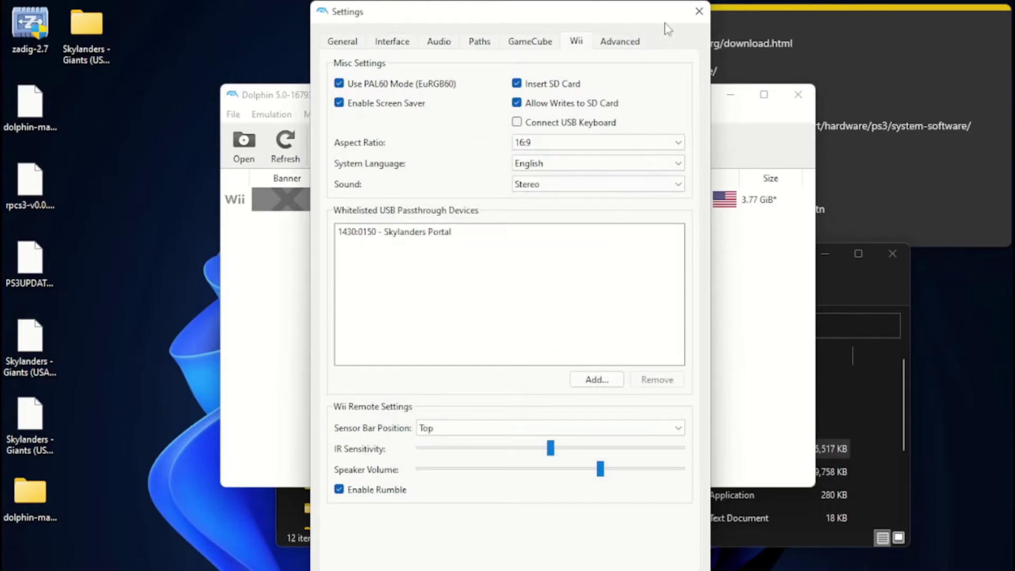
pyautogui.click(699, 11)
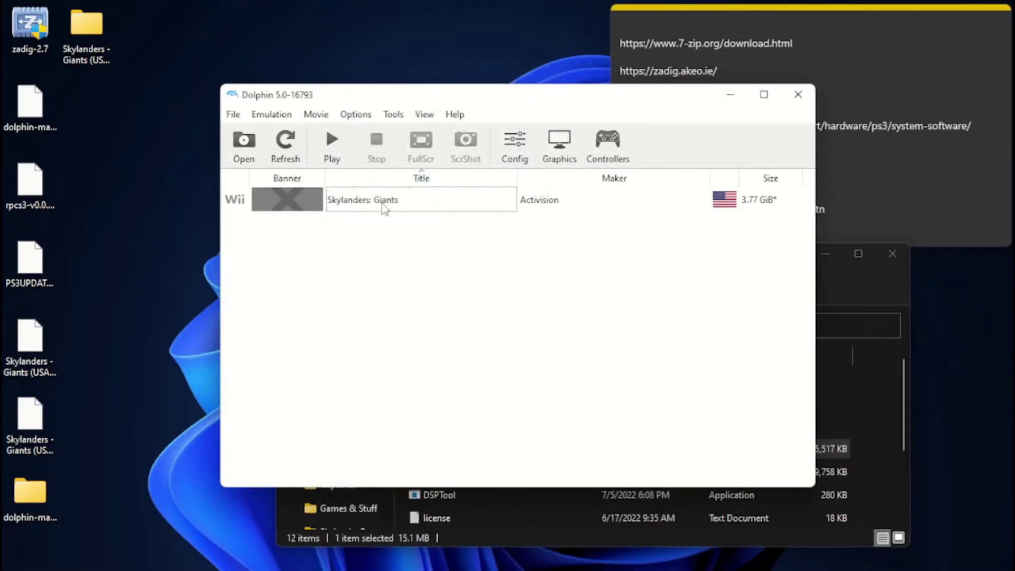
# - Test-run Skylanders: Giants up to the Portal of Power prompt, bring up the HOME Menu, and stop the emulation
pyautogui.doubleClick(382, 203)
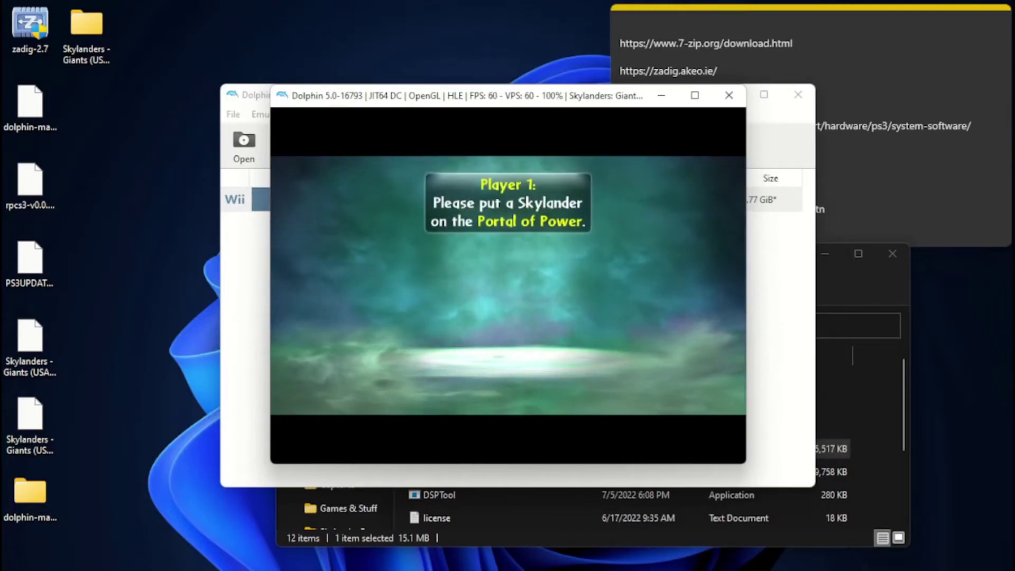
pyautogui.press('Return')
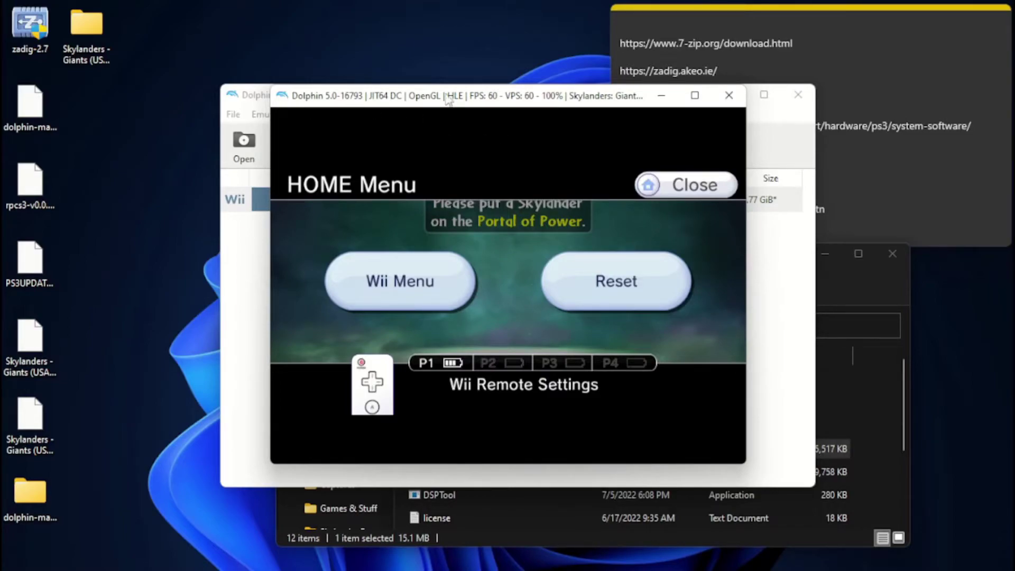
pyautogui.click(729, 95)
pyautogui.click(516, 298)
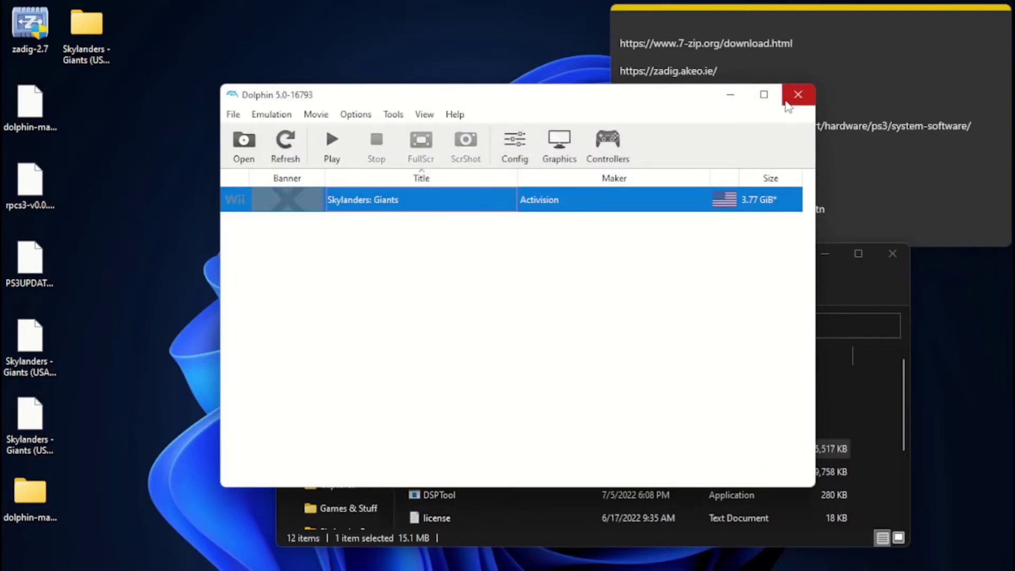
# - Close Dolphin and its folder window, and clear the selected link in the sticky note
pyautogui.click(787, 101)
pyautogui.click(890, 256)
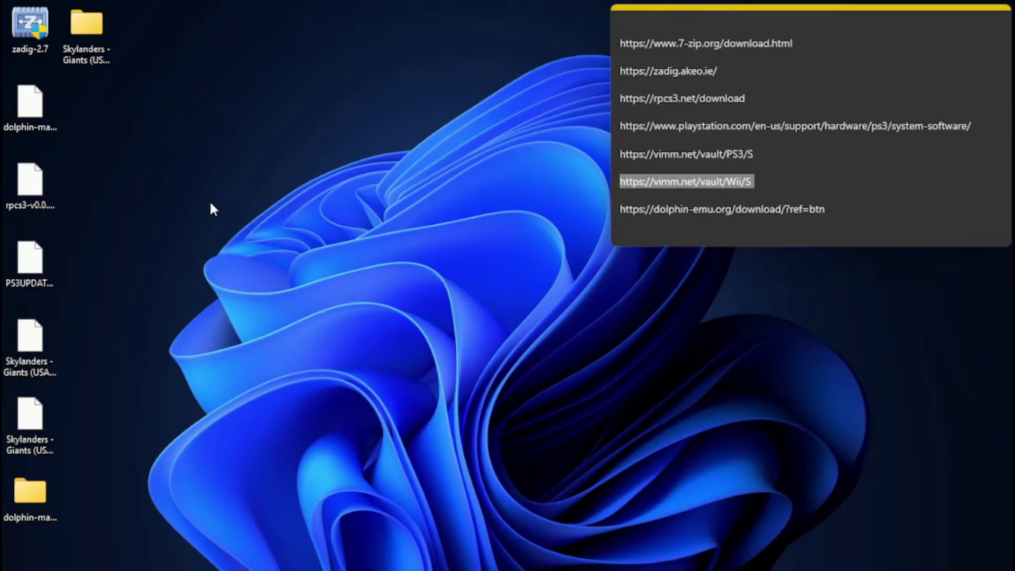
pyautogui.click(769, 184)
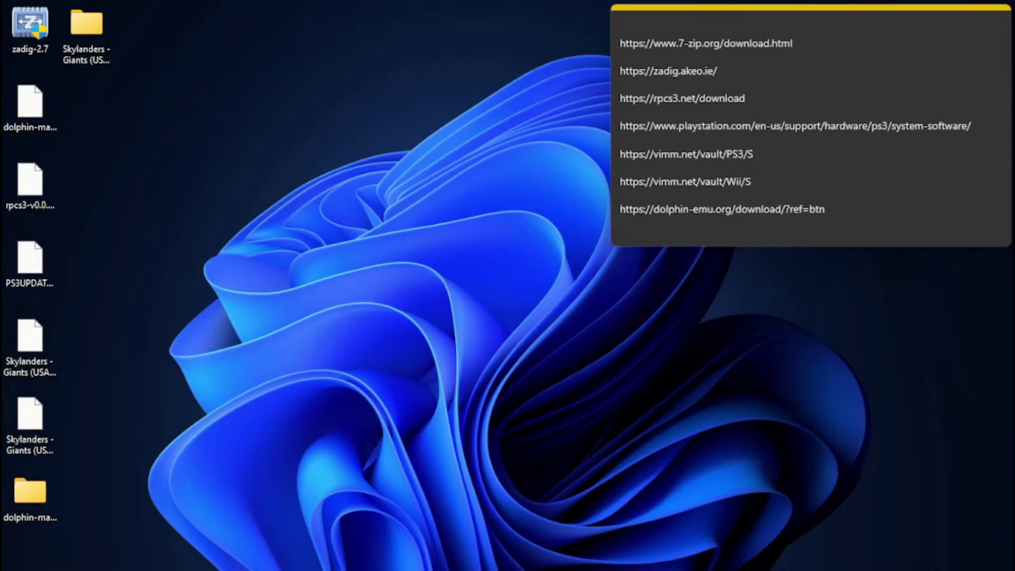
# - Switch to Chrome and find the Windows build on the RPCS3 download page
pyautogui.hotkey('alt', 'Tab')
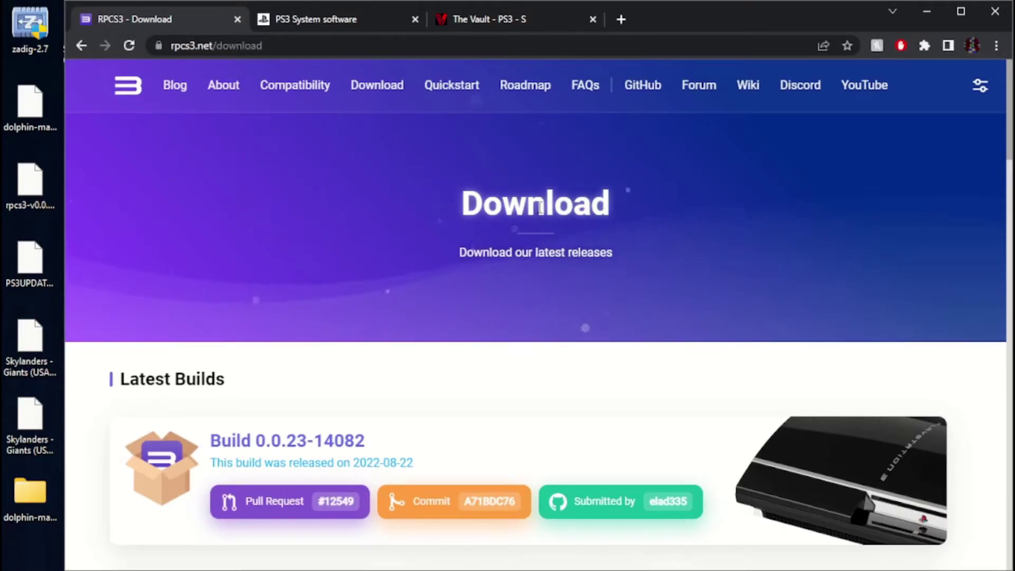
pyautogui.scroll(-5, 538, 206)
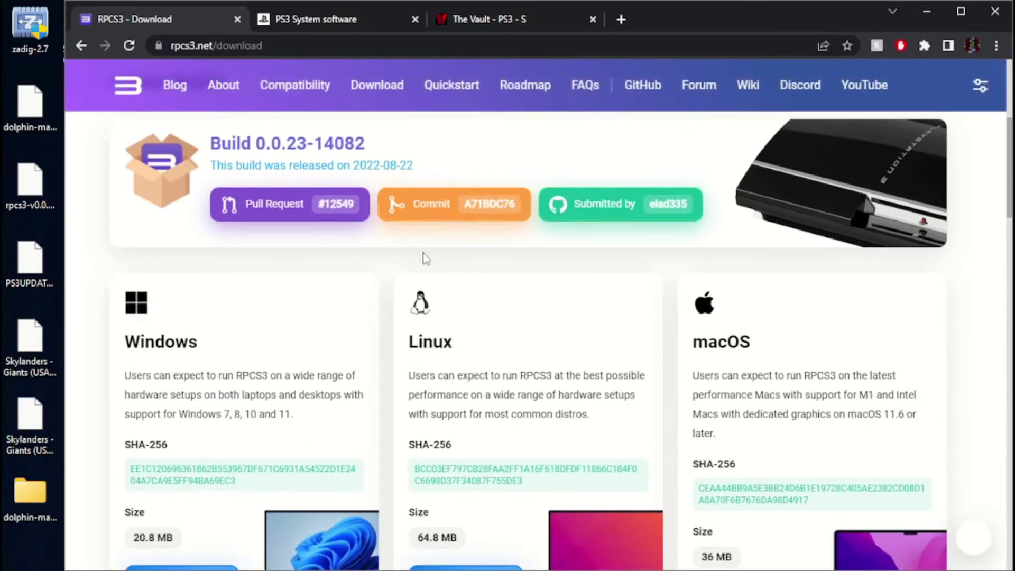
pyautogui.scroll(-3, 402, 271)
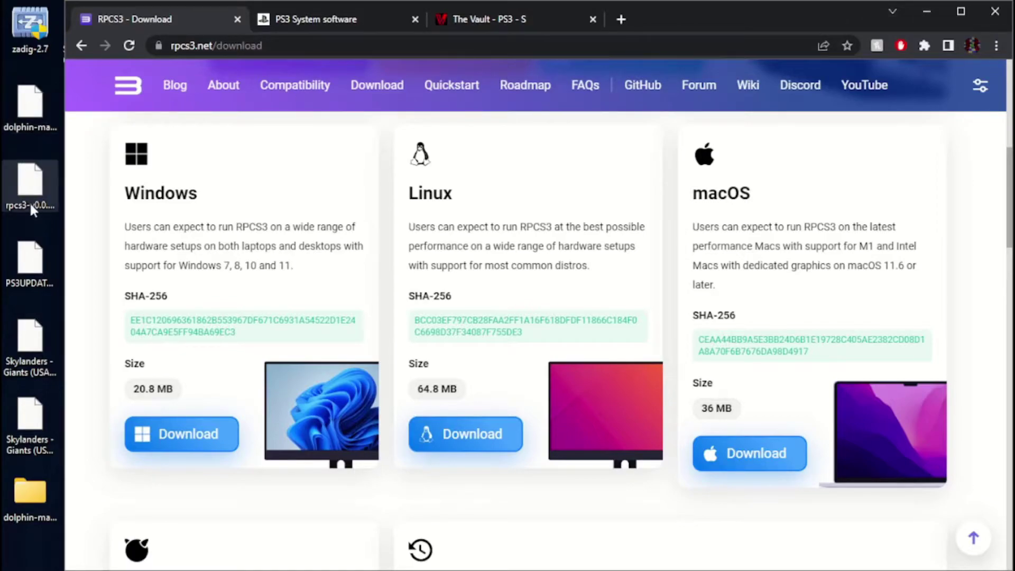
# - Extract the desktop archive rpcs3-v0.0.23-14058-8aa58991_win64.7z with 7-Zip into a folder of the same name
pyautogui.moveTo(31, 208); pyautogui.dragTo(32, 103)
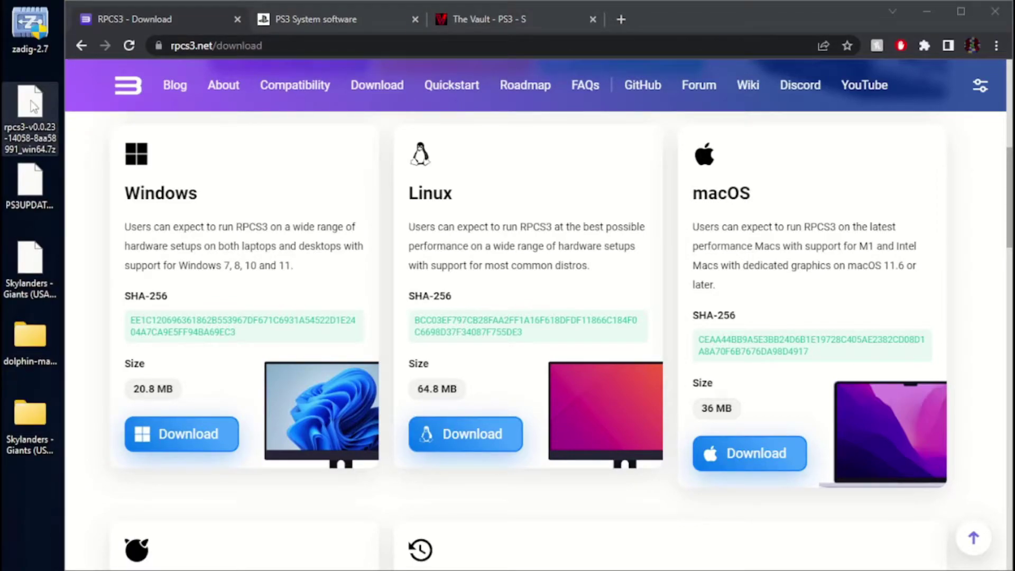
pyautogui.rightClick(32, 103)
pyautogui.click(101, 255)
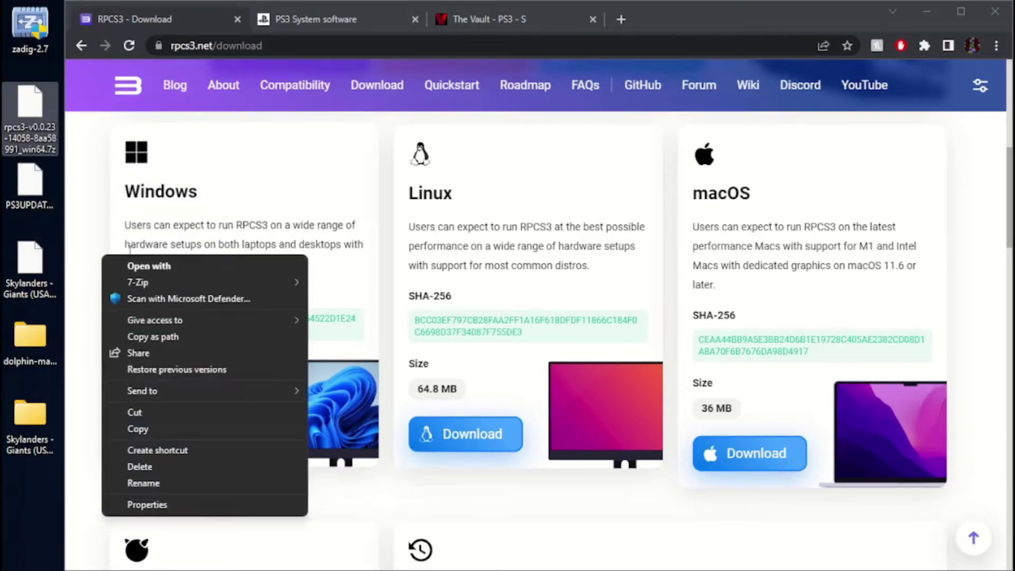
pyautogui.moveTo(157, 285)
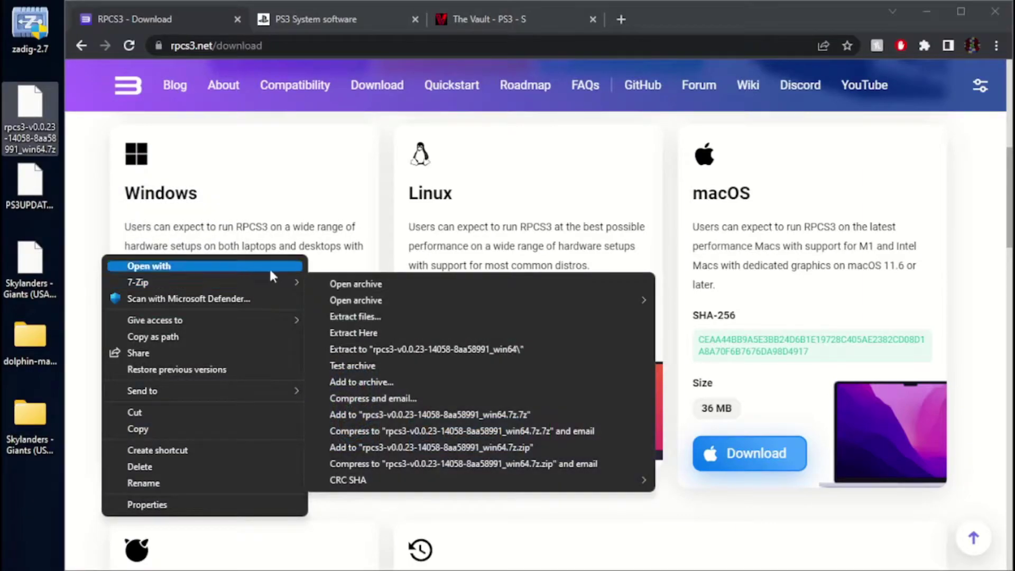
pyautogui.click(425, 349)
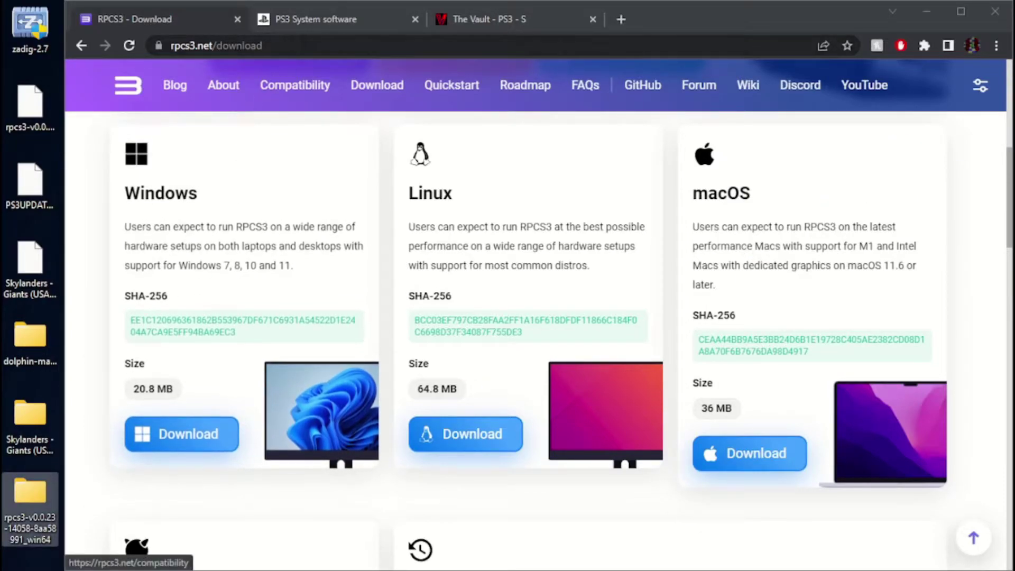
# - Start saving the PS3 update file from the PlayStation system software page to the desktop, and cancel the save
pyautogui.click(319, 24)
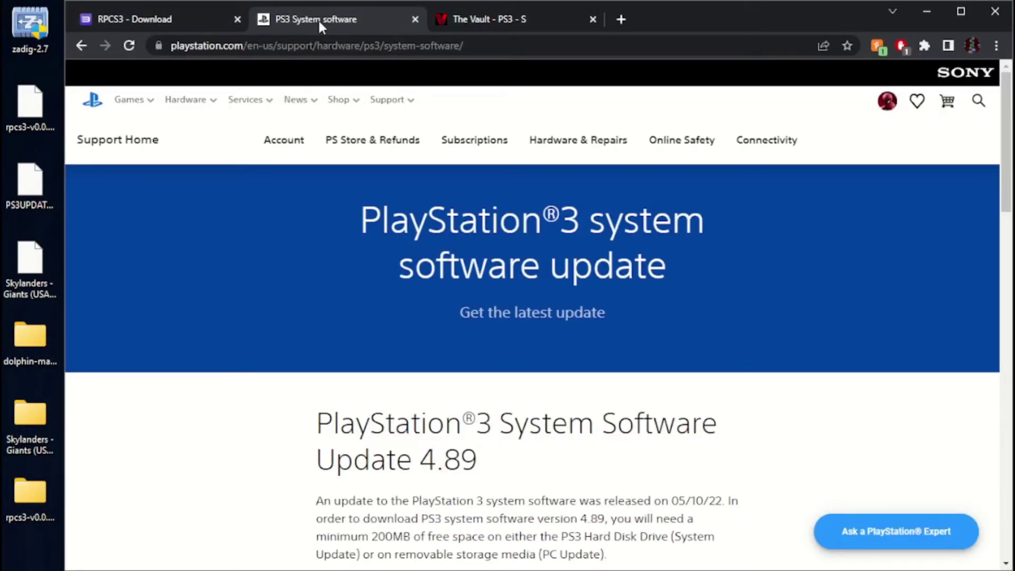
pyautogui.scroll(-7, 554, 367)
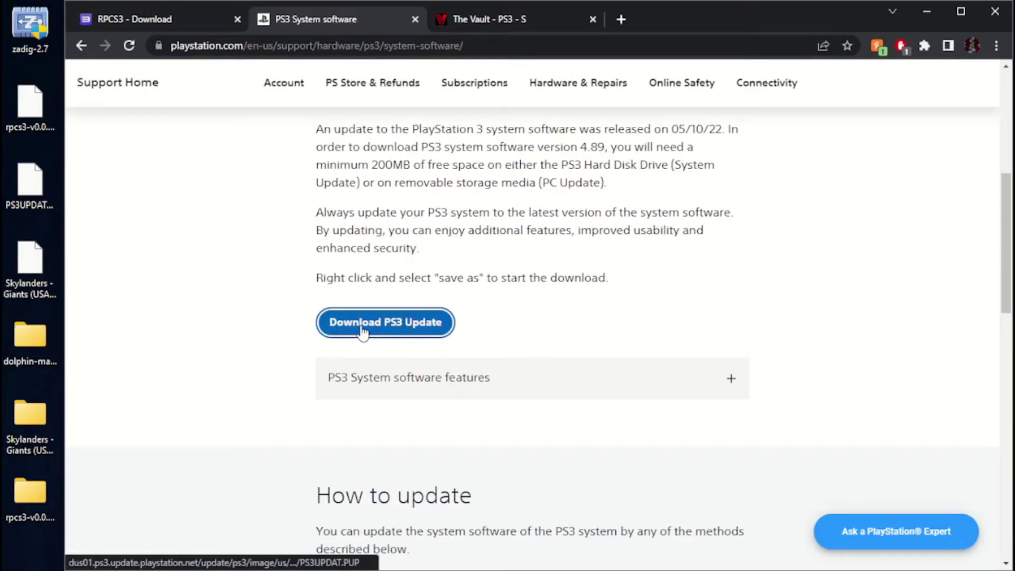
pyautogui.rightClick(361, 327)
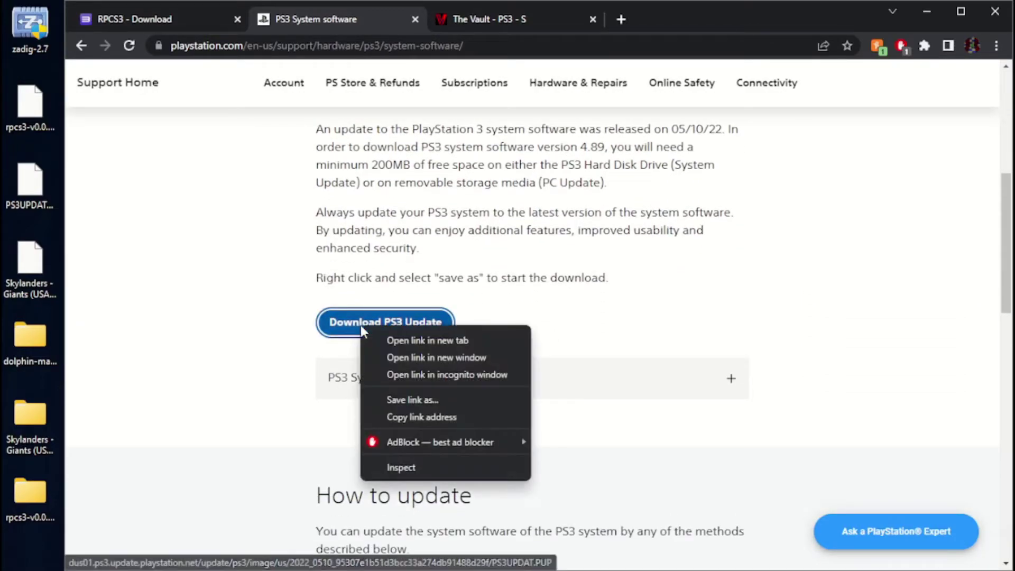
pyautogui.click(419, 401)
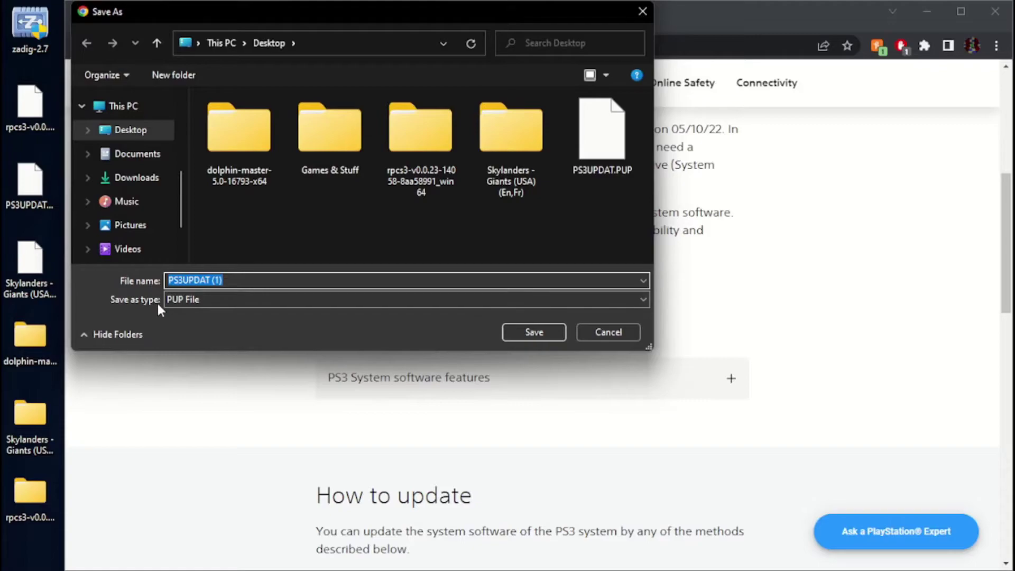
pyautogui.click(618, 333)
# - Close the RPCS3 and PS3 system software pages, minimize the browser, and locate the PS3UPDAT.PUP file on the desktop
pyautogui.click(237, 20)
pyautogui.click(241, 20)
pyautogui.click(927, 12)
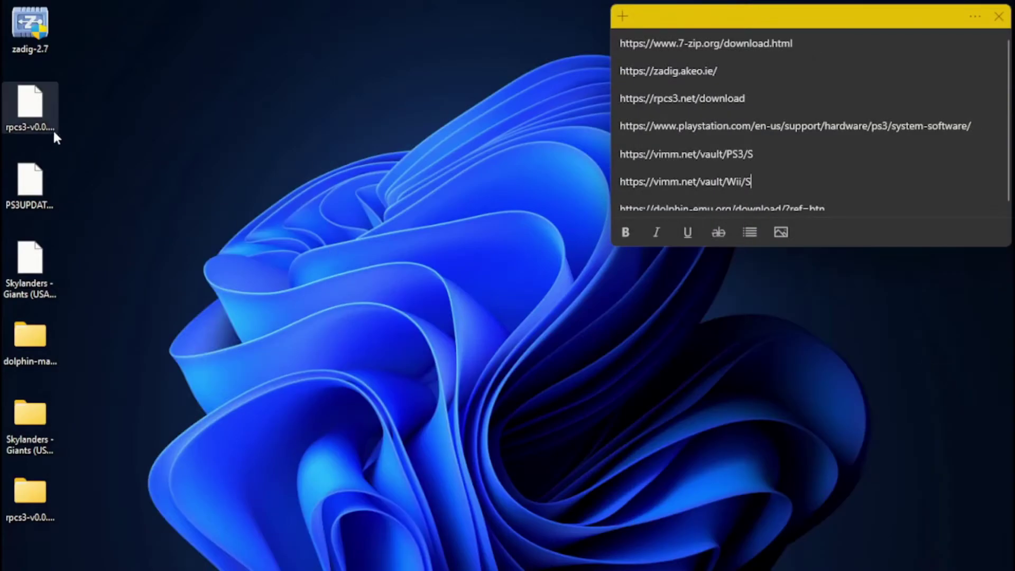
pyautogui.click(33, 191)
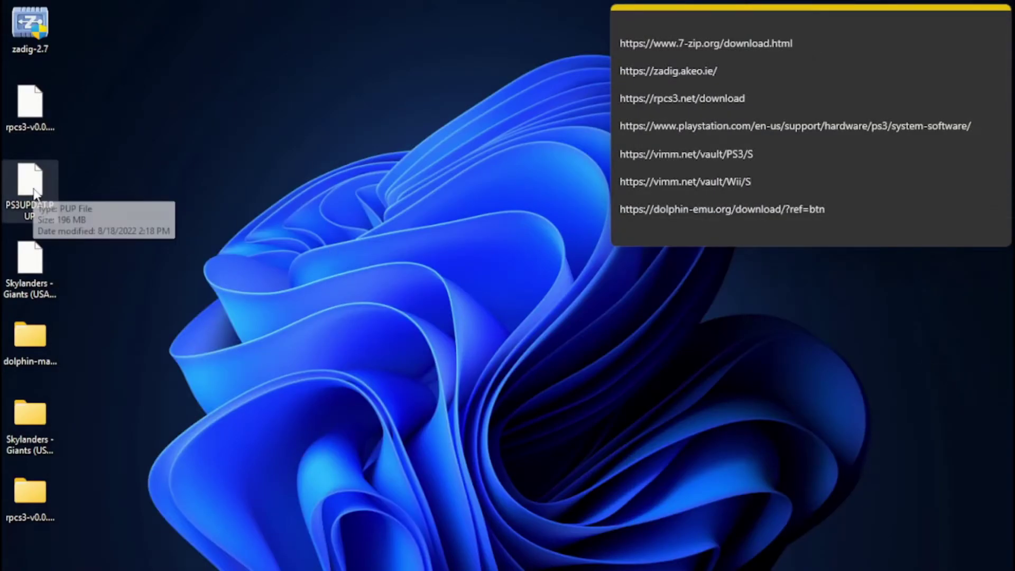
# - Launch rpcs3 from the extracted rpcs3-v0.0.23-14058-8aa58991_win64 folder and acknowledge the Quickstart guide in the welcome dialog
pyautogui.doubleClick(41, 492)
pyautogui.moveTo(531, 259); pyautogui.dragTo(458, 102)
pyautogui.scroll(-4, 418, 287)
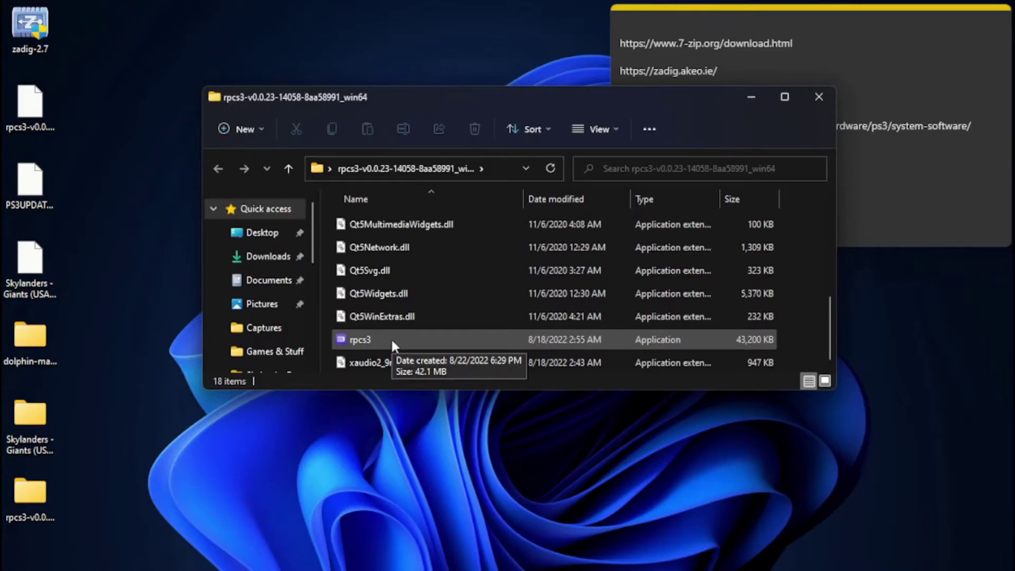
pyautogui.doubleClick(393, 341)
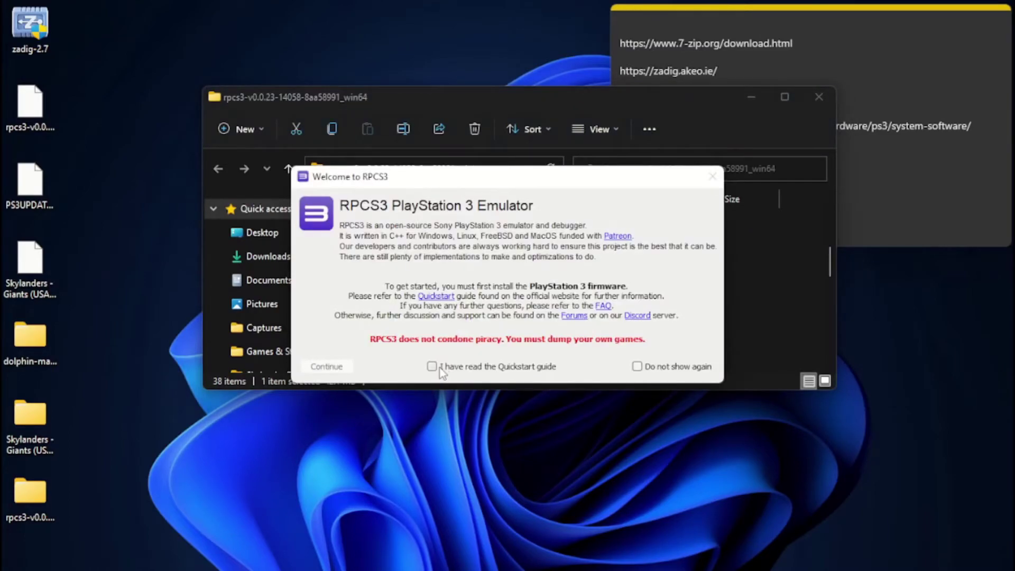
pyautogui.click(440, 369)
pyautogui.click(339, 366)
# - Install the PS3 firmware in RPCS3 from PS3UPDAT.PUP on the desktop and dismiss the completion message, hiding it in future
pyautogui.click(105, 74)
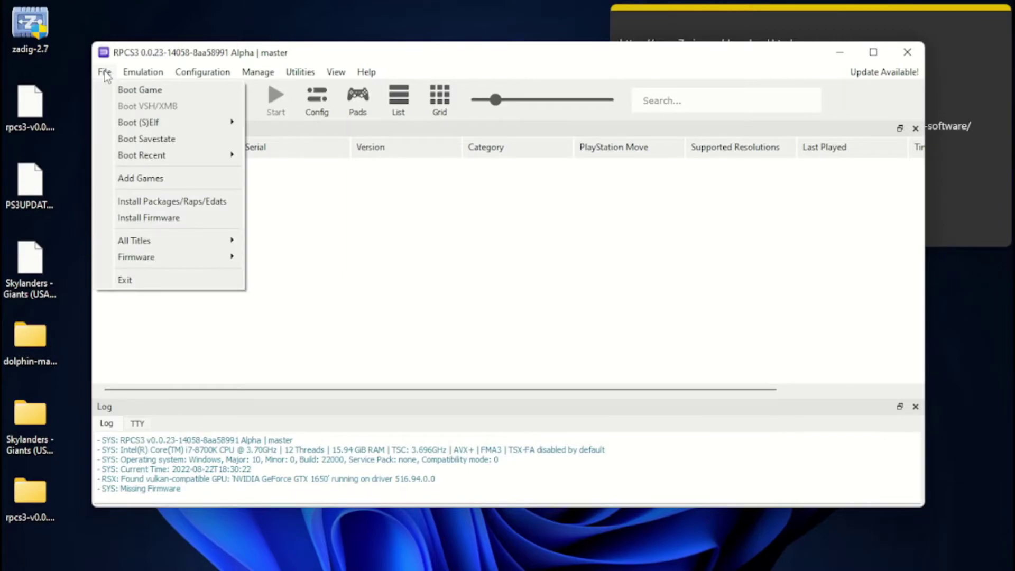
pyautogui.click(157, 220)
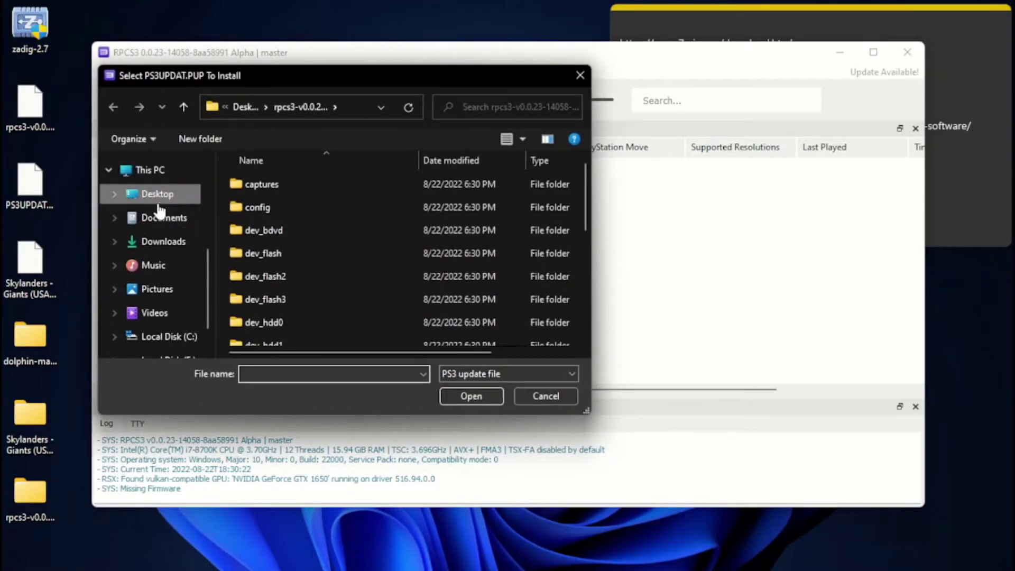
pyautogui.click(180, 193)
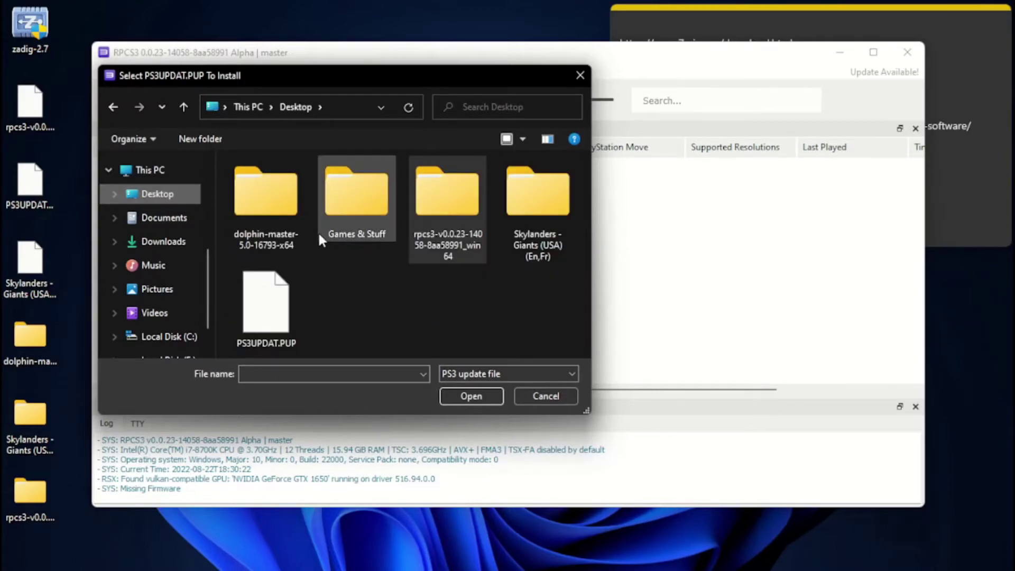
pyautogui.doubleClick(280, 300)
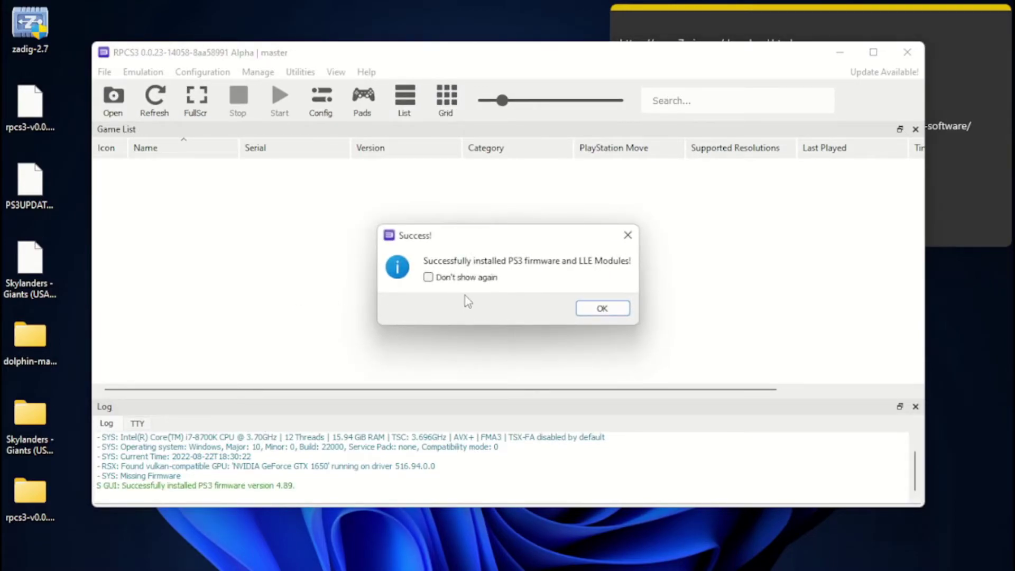
pyautogui.click(481, 282)
pyautogui.click(598, 311)
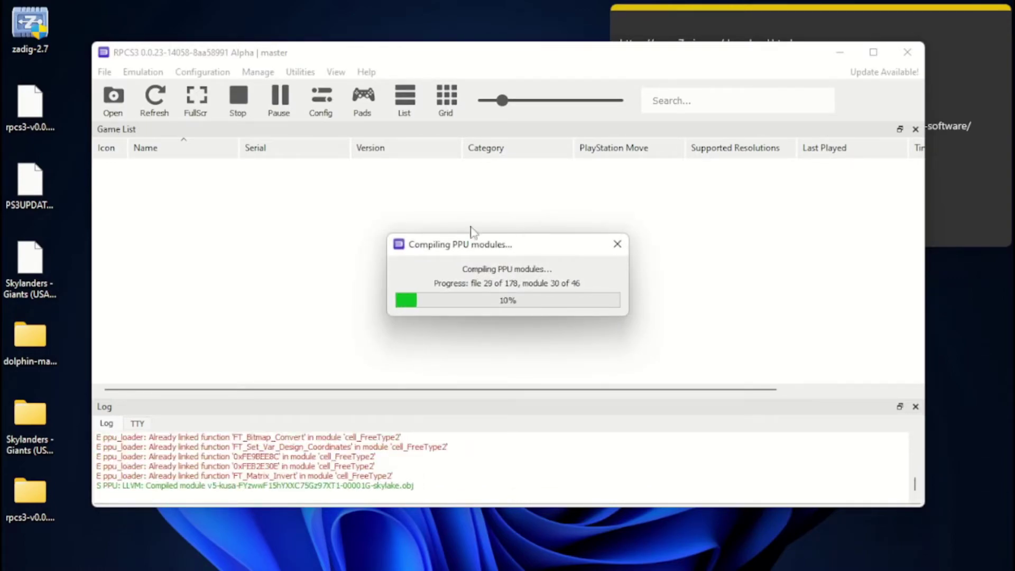
# - Extract the desktop archive Skylanders - Giants (USA) (En,Fr,Es,Pt).7z with 7-Zip into a folder of the same name
pyautogui.click(42, 270)
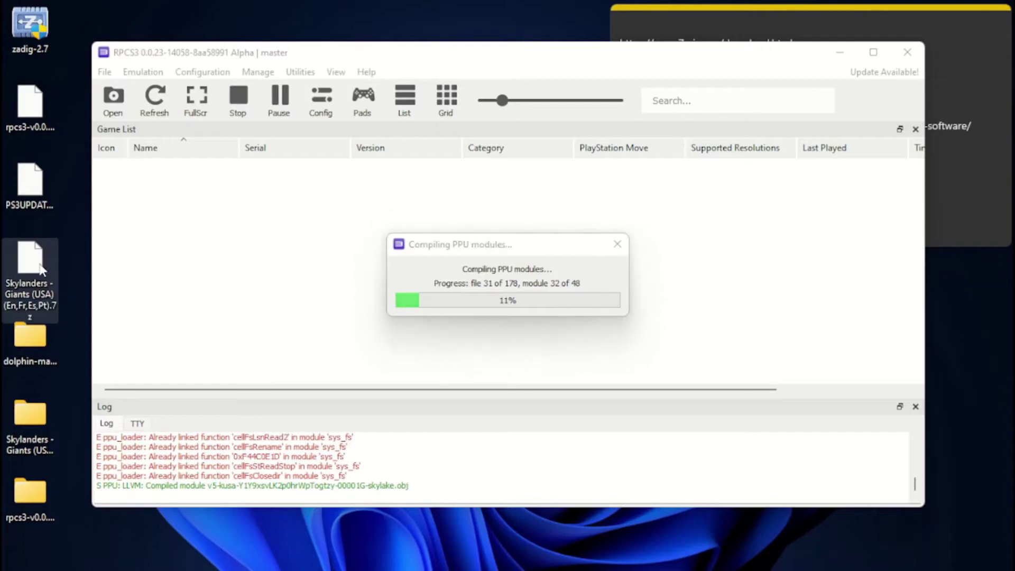
pyautogui.rightClick(42, 270)
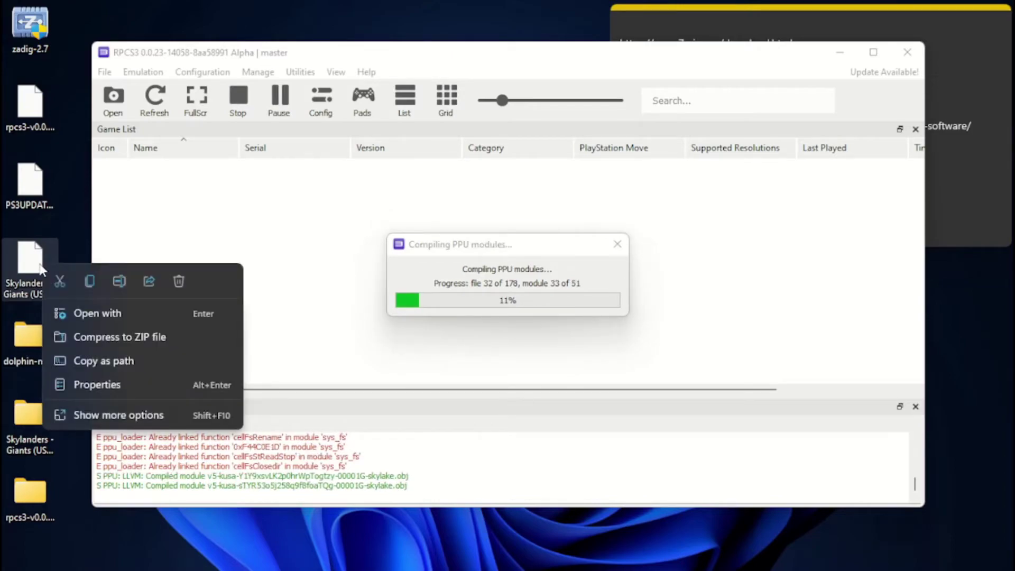
pyautogui.click(127, 405)
pyautogui.moveTo(239, 165)
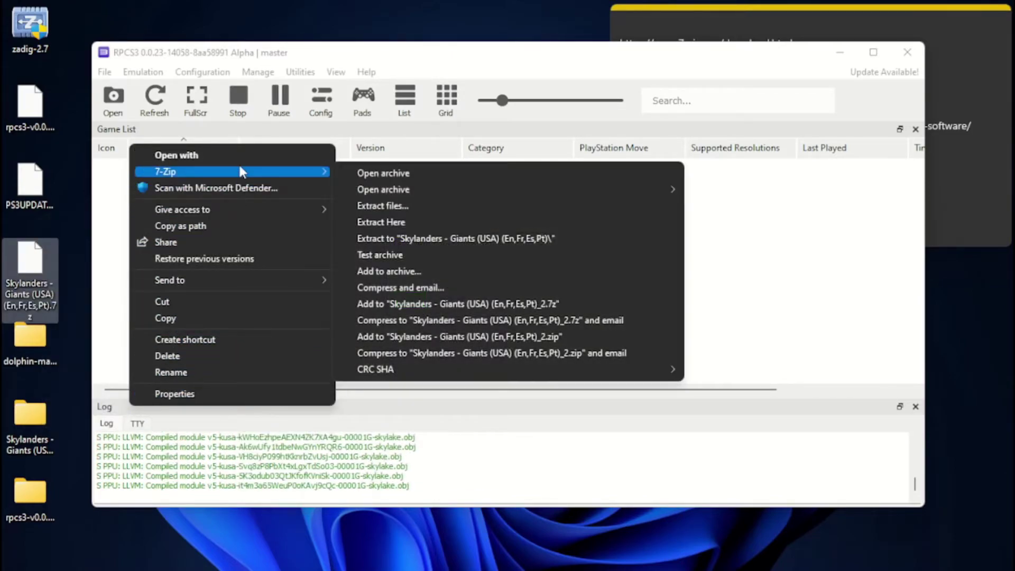
pyautogui.click(411, 239)
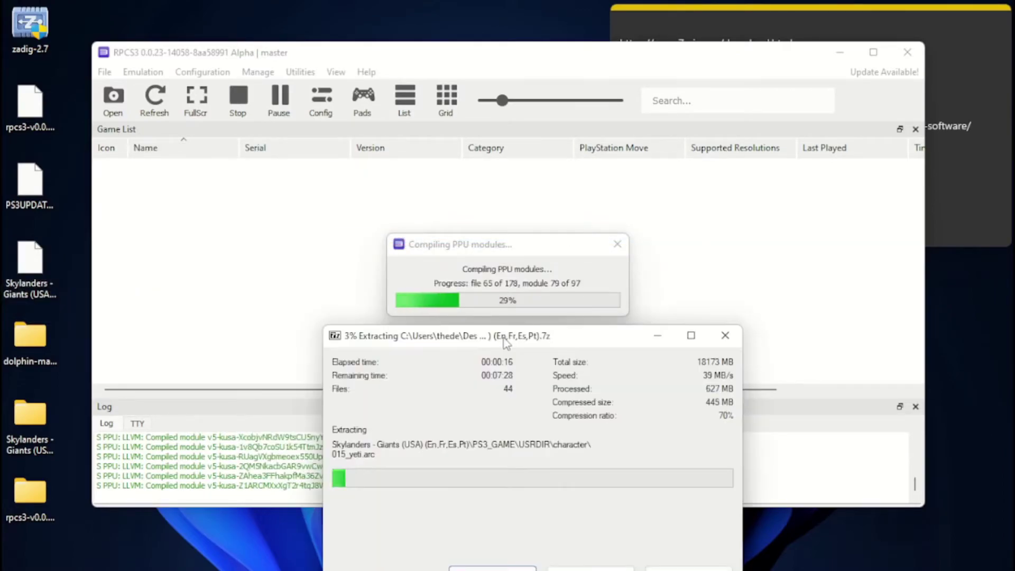
# - Open the RPCS3 gamepad settings and choose the input handler for Player 1
pyautogui.click(374, 93)
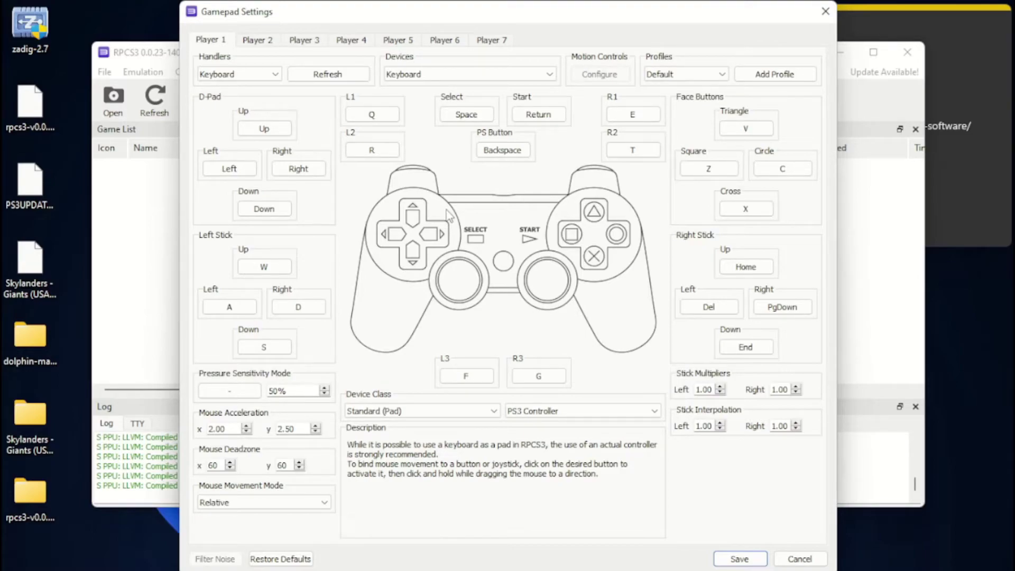
pyautogui.press('Escape')
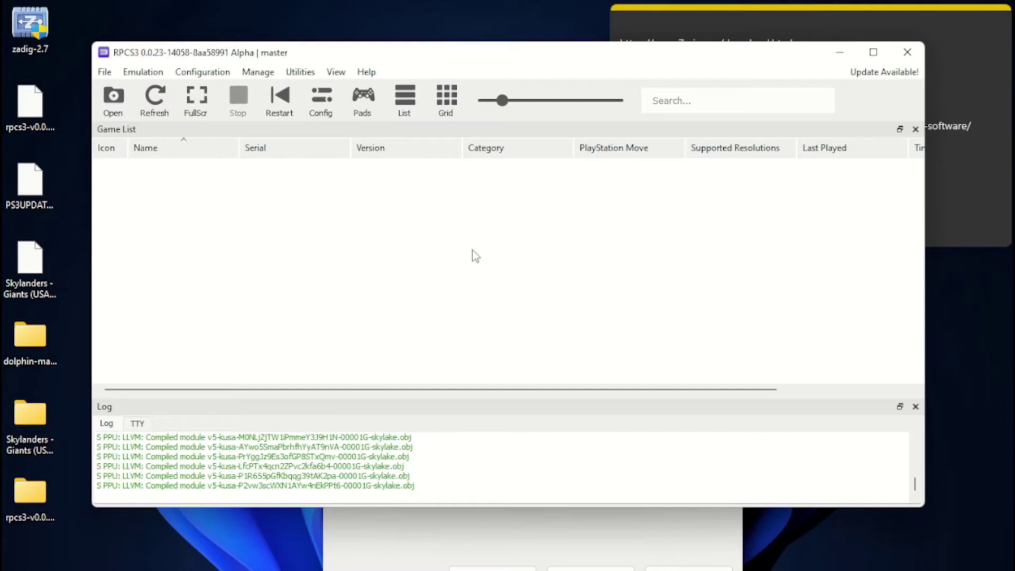
pyautogui.click(363, 101)
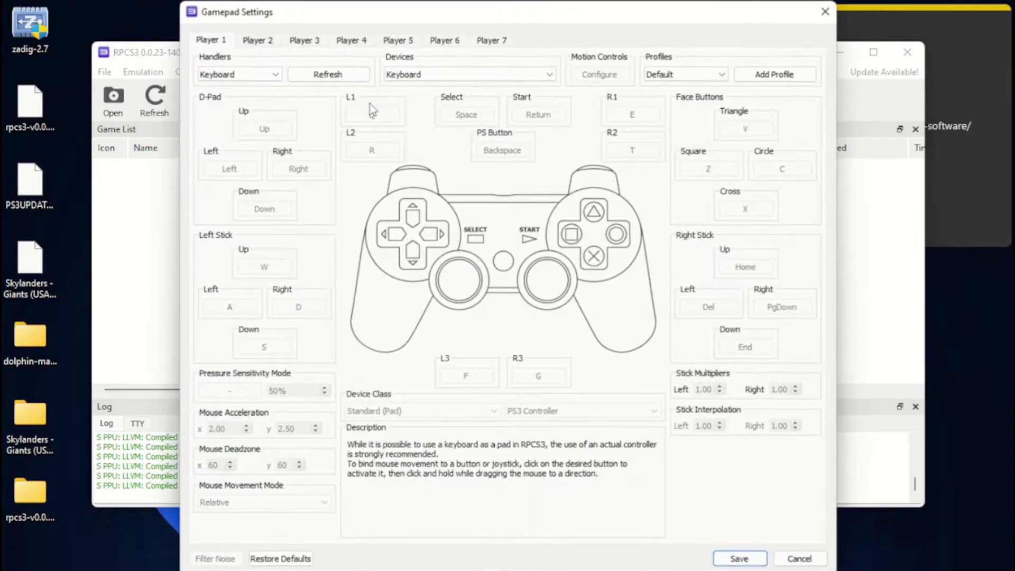
pyautogui.click(237, 77)
pyautogui.click(242, 135)
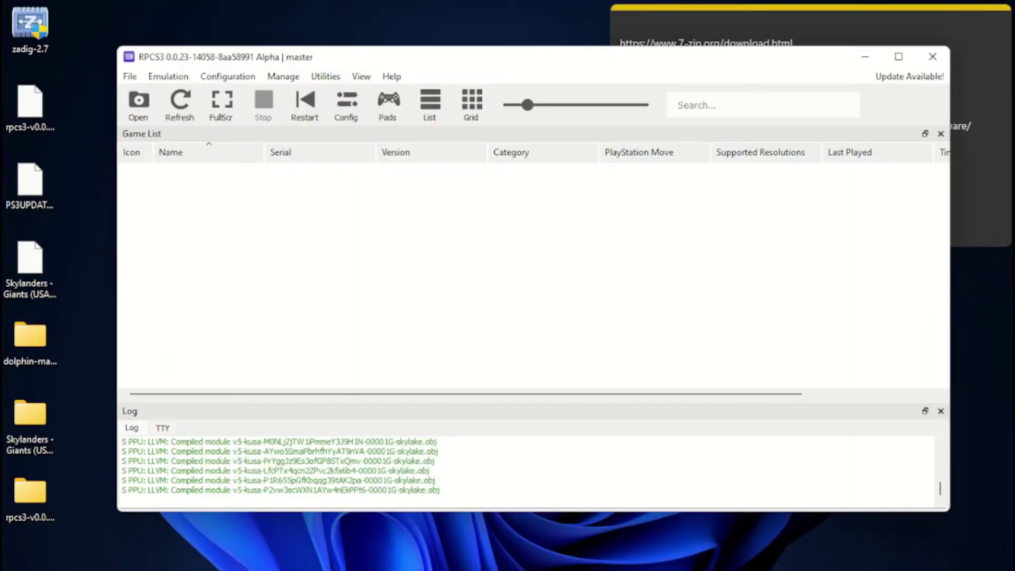
# - Boot the game in RPCS3 from the desktop folder Skylanders - Giants (USA) (En,Fr,Es,Pt)
pyautogui.moveTo(402, 497); pyautogui.dragTo(77, 536)
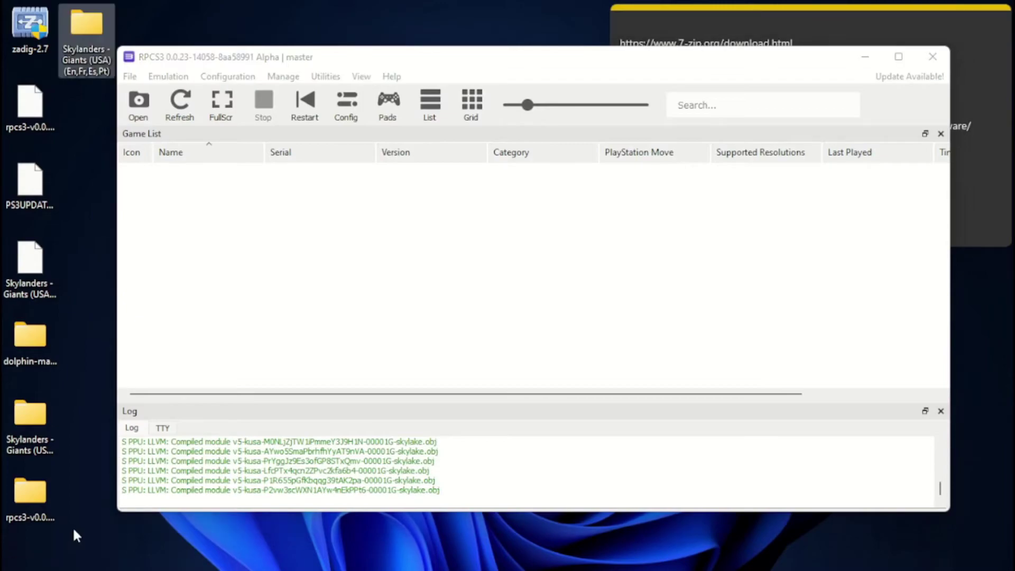
pyautogui.click(139, 106)
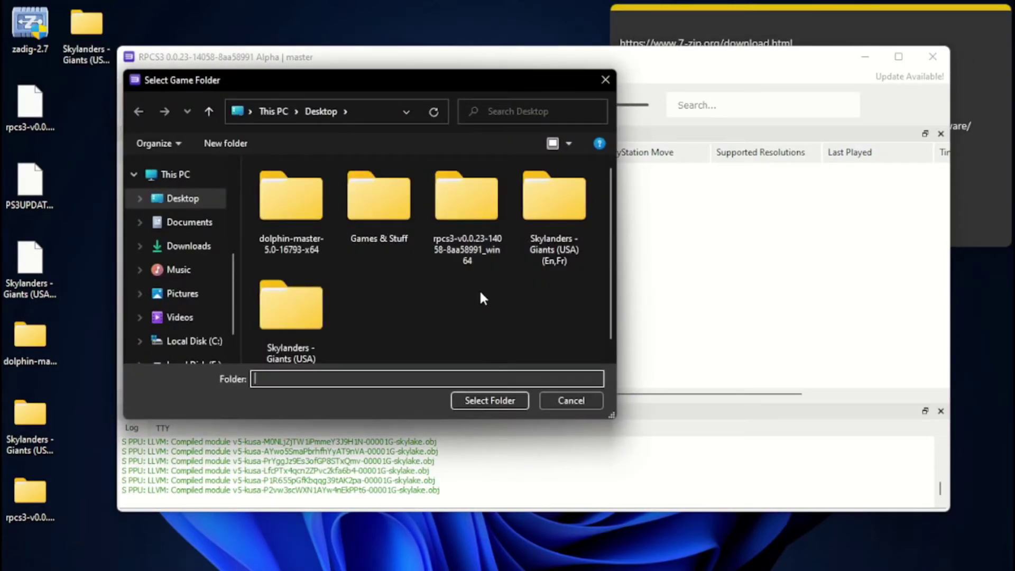
pyautogui.scroll(-1, 481, 296)
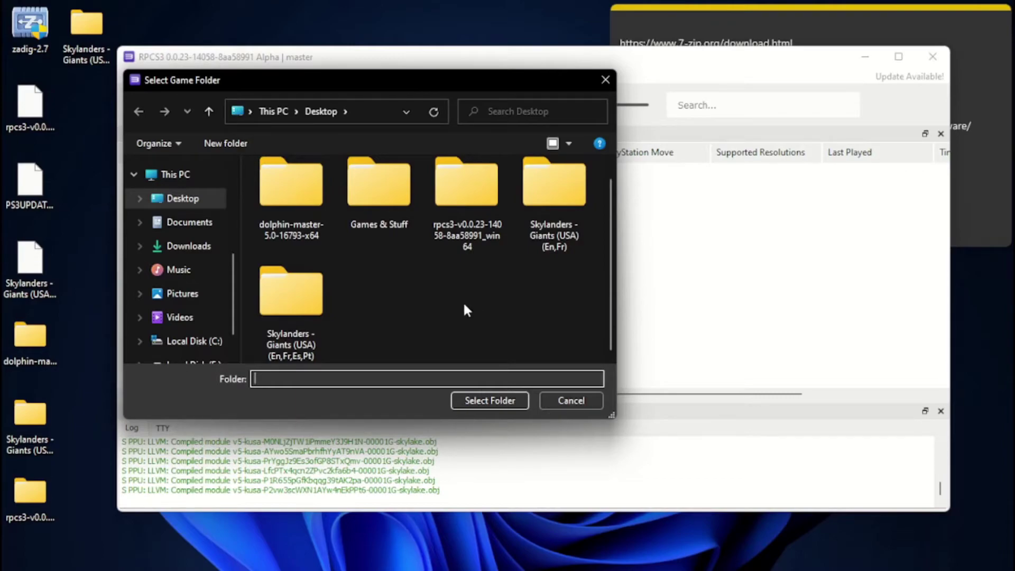
pyautogui.click(67, 38)
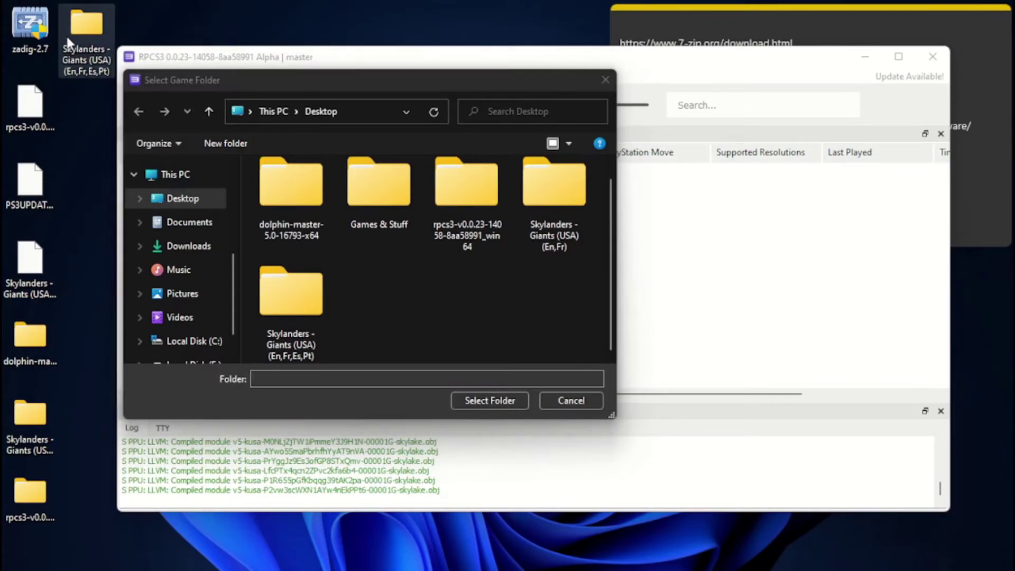
pyautogui.click(291, 290)
pyautogui.click(490, 400)
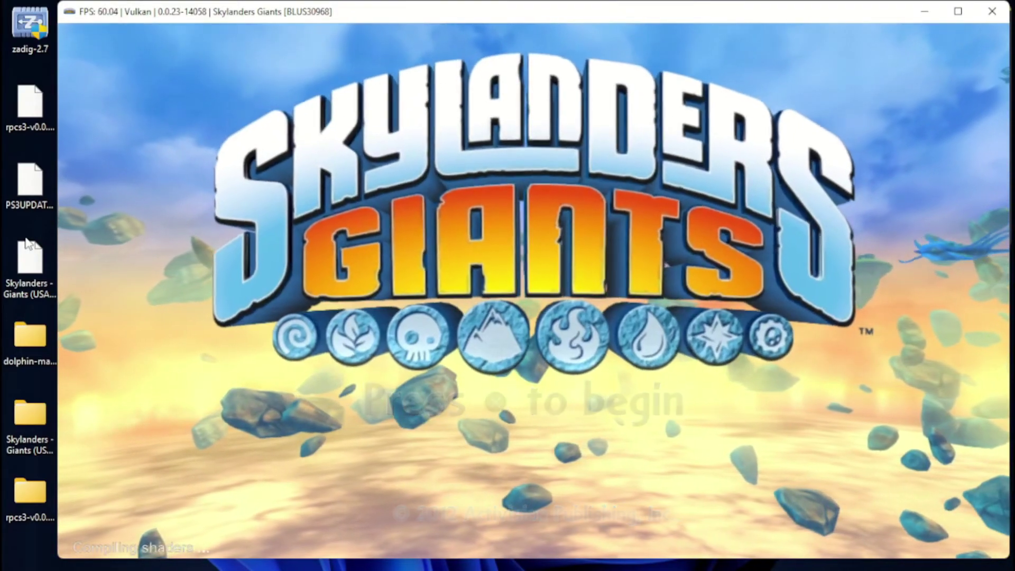
# - Accept the autosave notice and start a new Story game in the empty slot on Cyclops Crusher (Medium) difficulty
pyautogui.press('x')
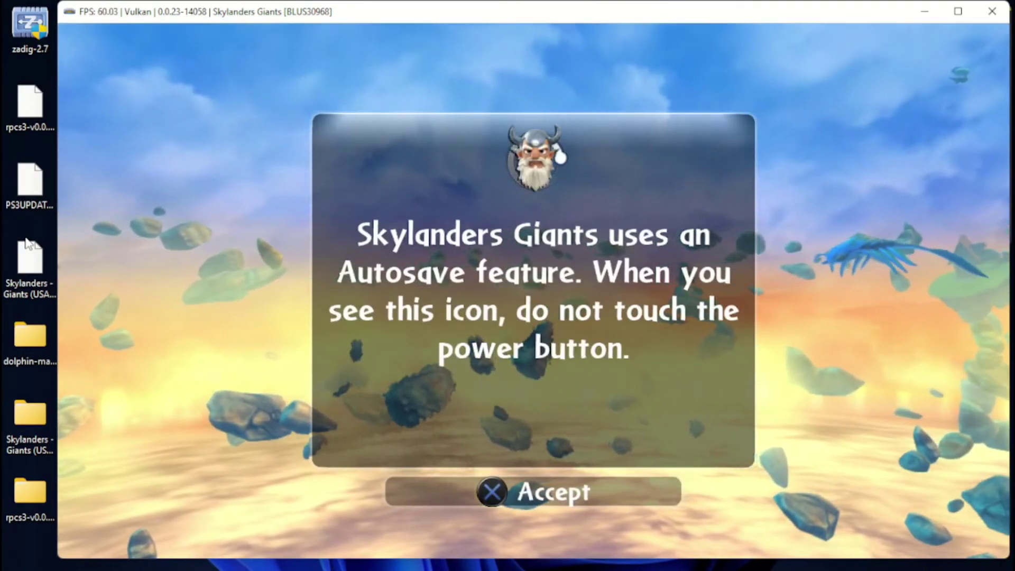
pyautogui.press('x')
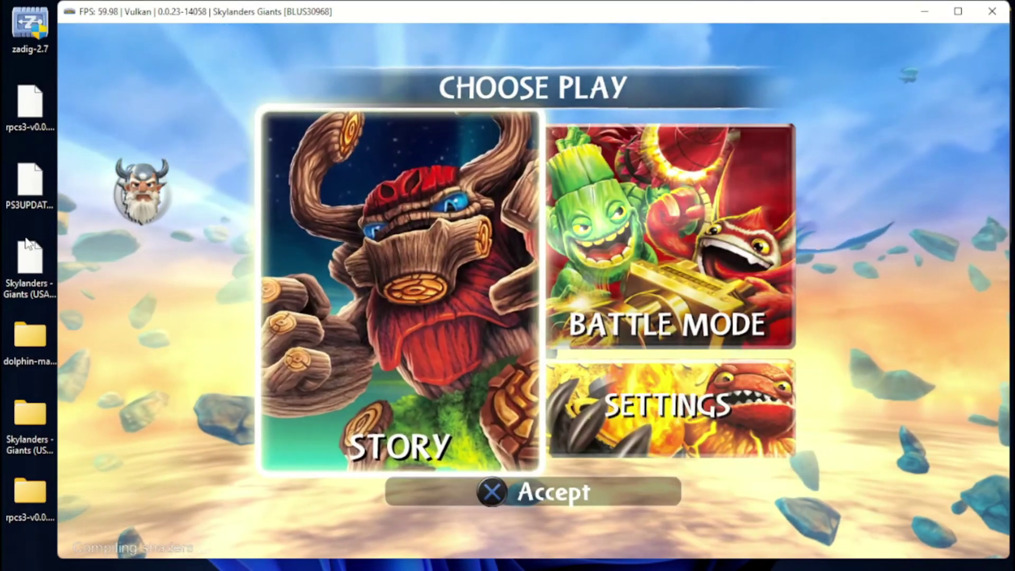
pyautogui.press('x')
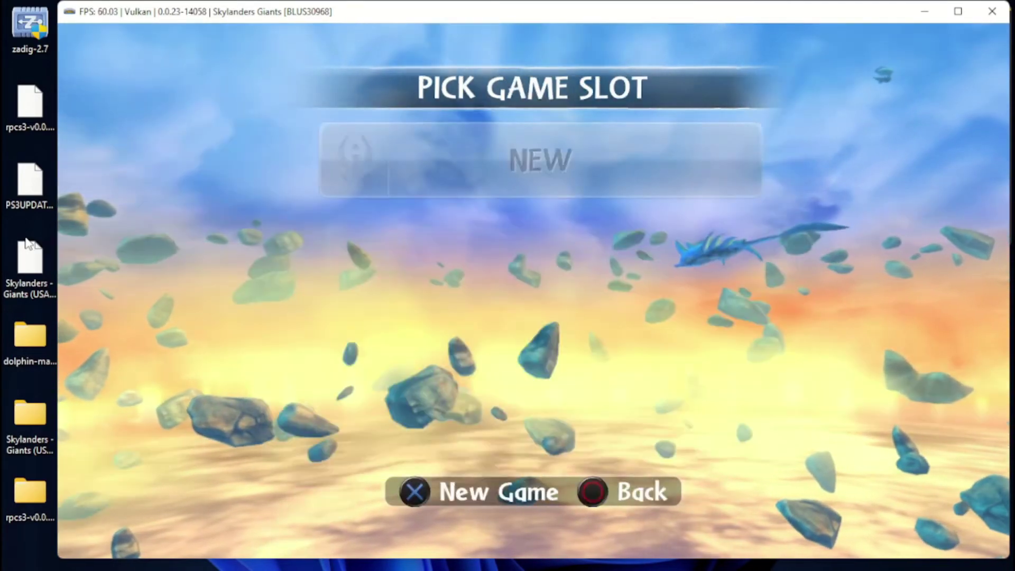
pyautogui.press('x')
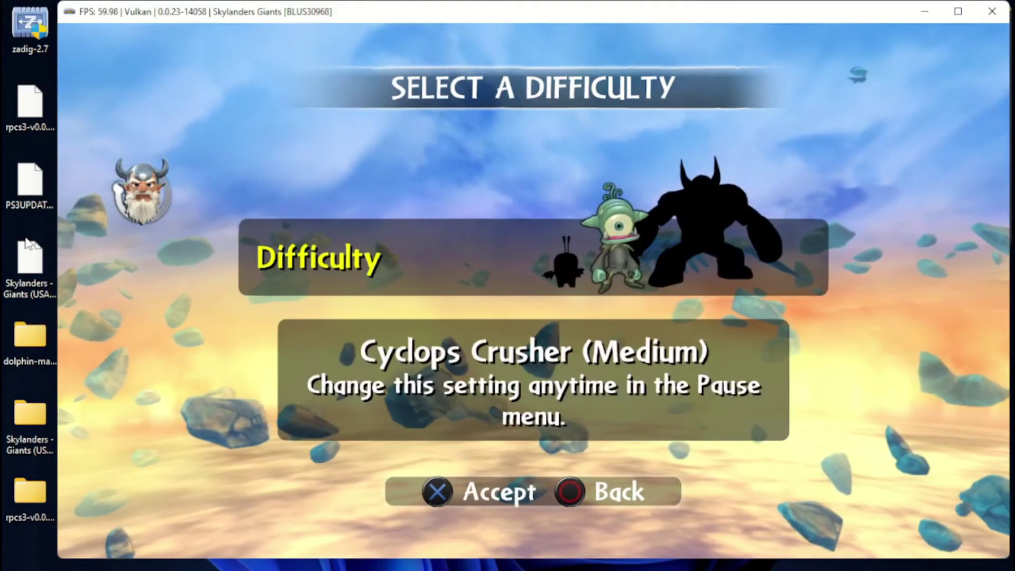
pyautogui.press('x')
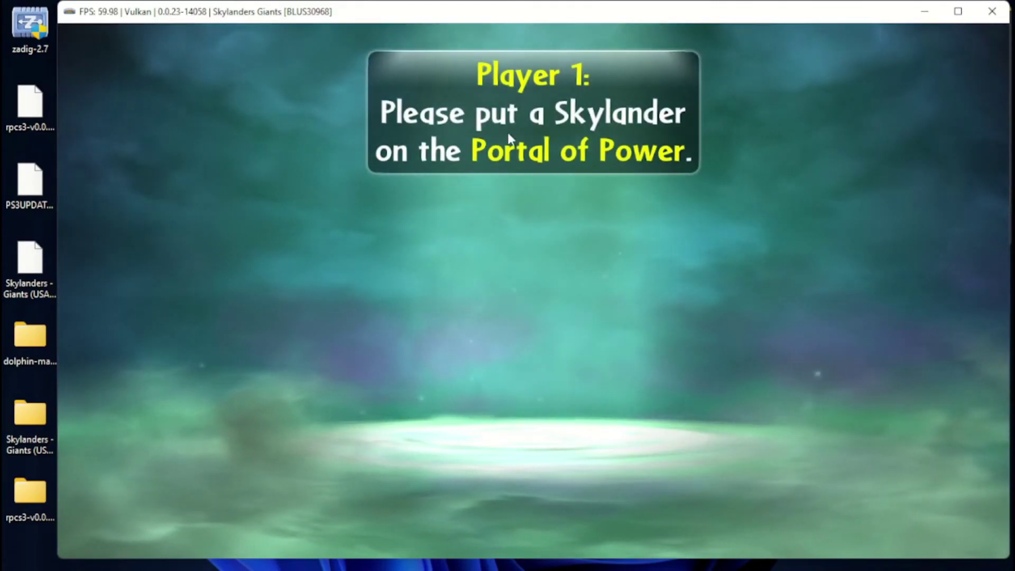
# - Move the game window aside and open the Skylanders Portal manager in RPCS3
pyautogui.moveTo(585, 20); pyautogui.dragTo(562, 28)
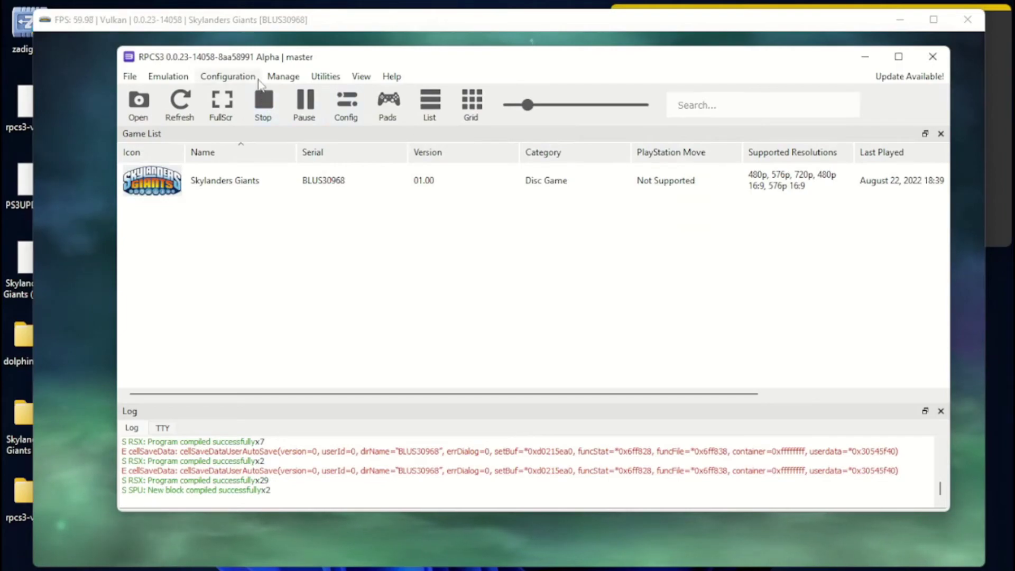
pyautogui.click(243, 76)
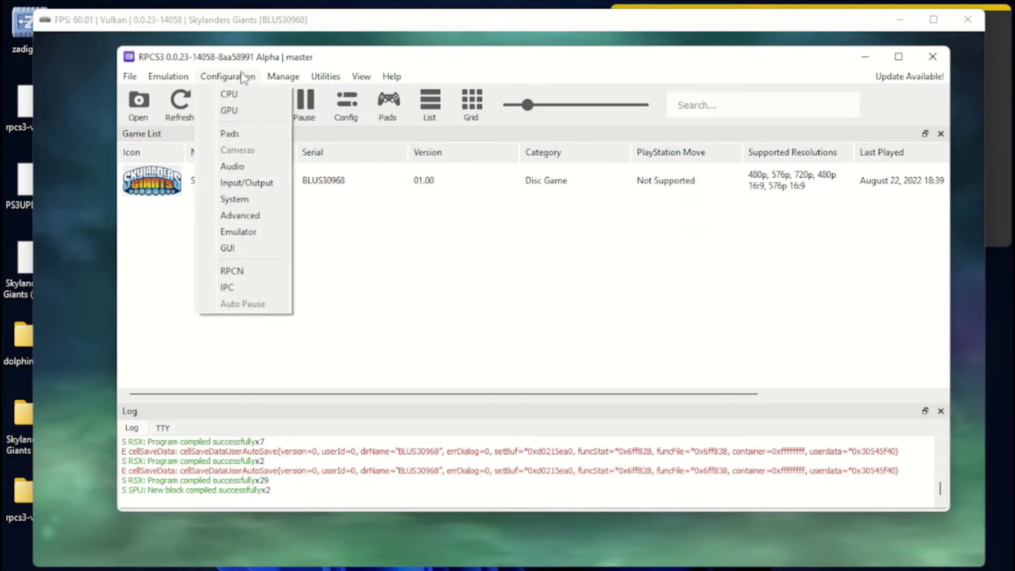
pyautogui.moveTo(280, 80)
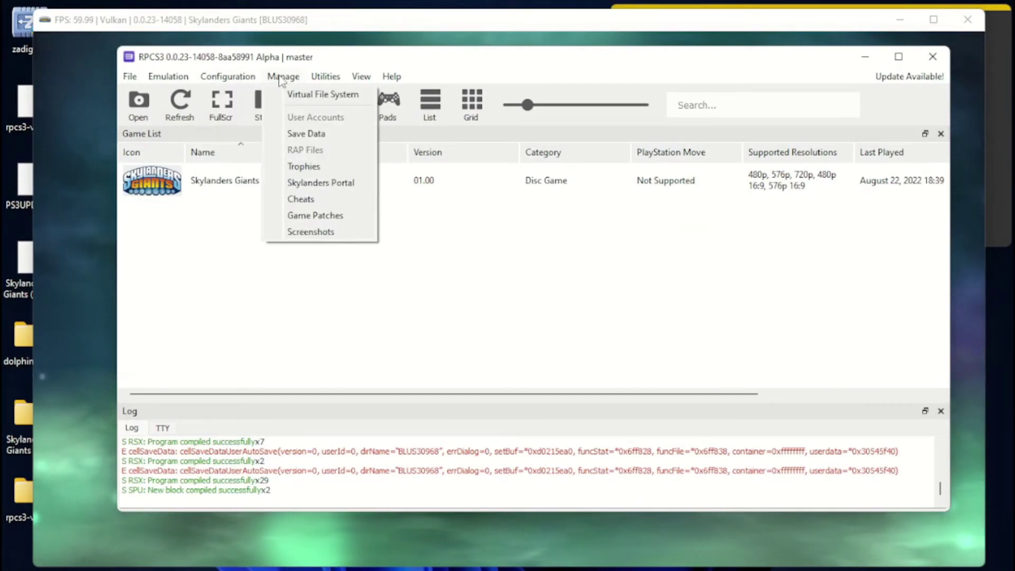
pyautogui.click(305, 183)
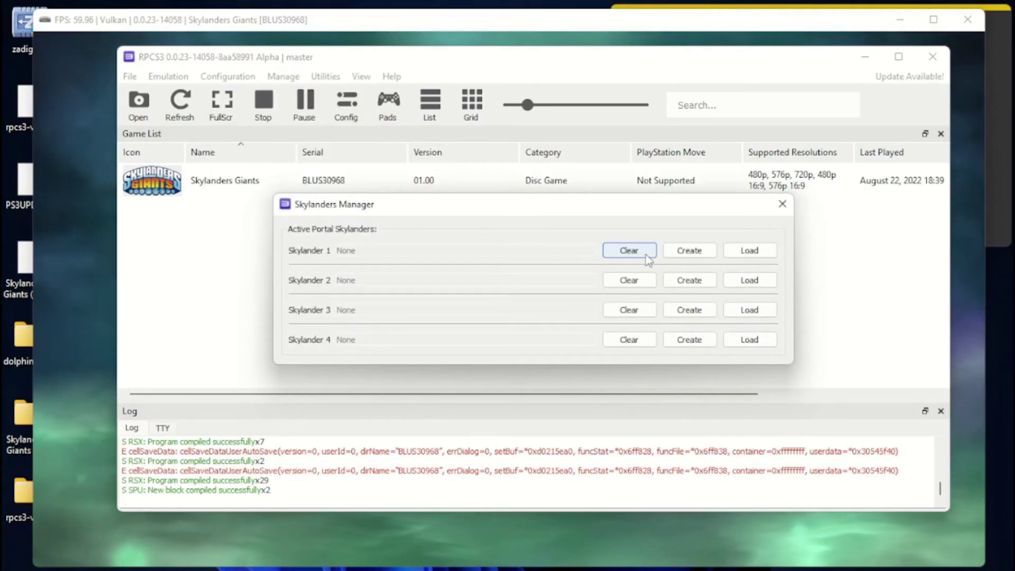
# - Create a Series 2 Whirlwind for the Skylander 1 slot and save its .sky file to the desktop
pyautogui.click(689, 251)
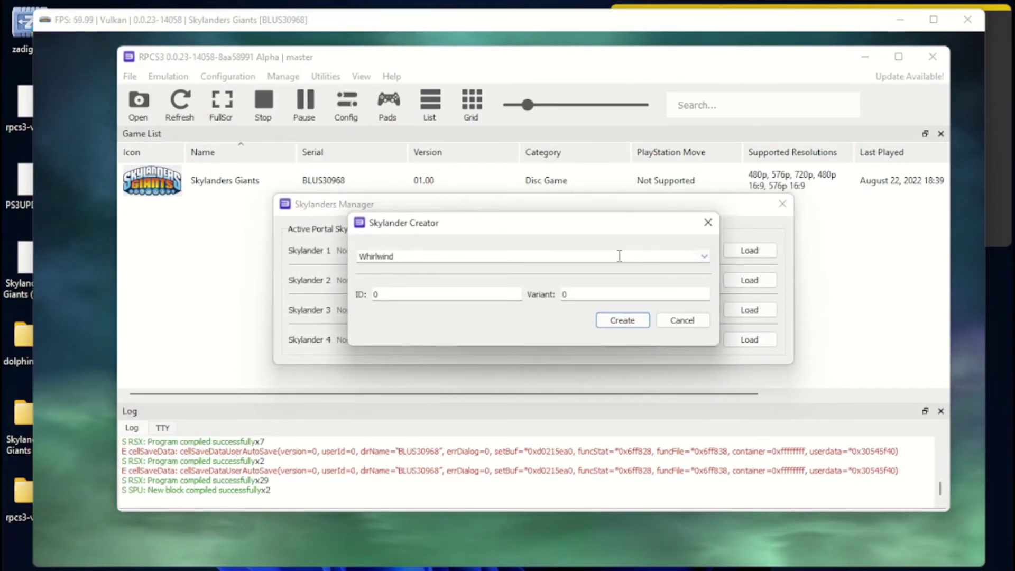
pyautogui.click(705, 257)
pyautogui.scroll(1, 550, 284)
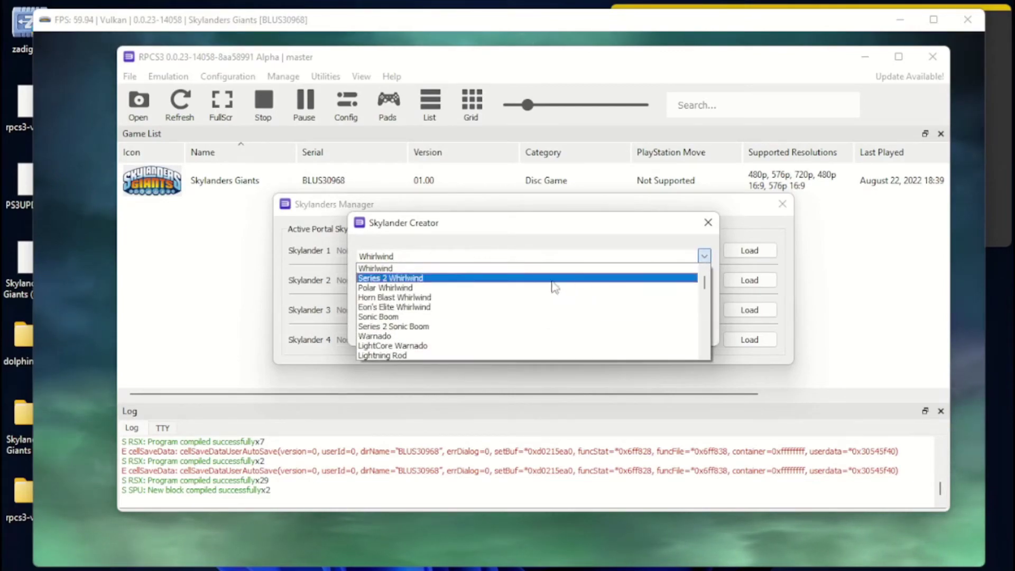
pyautogui.click(494, 288)
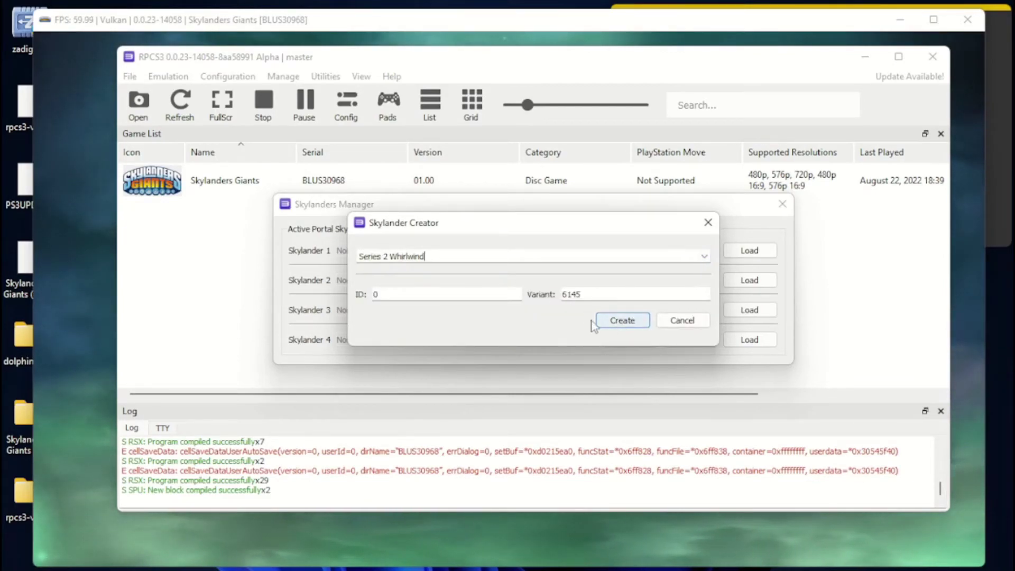
pyautogui.click(442, 294)
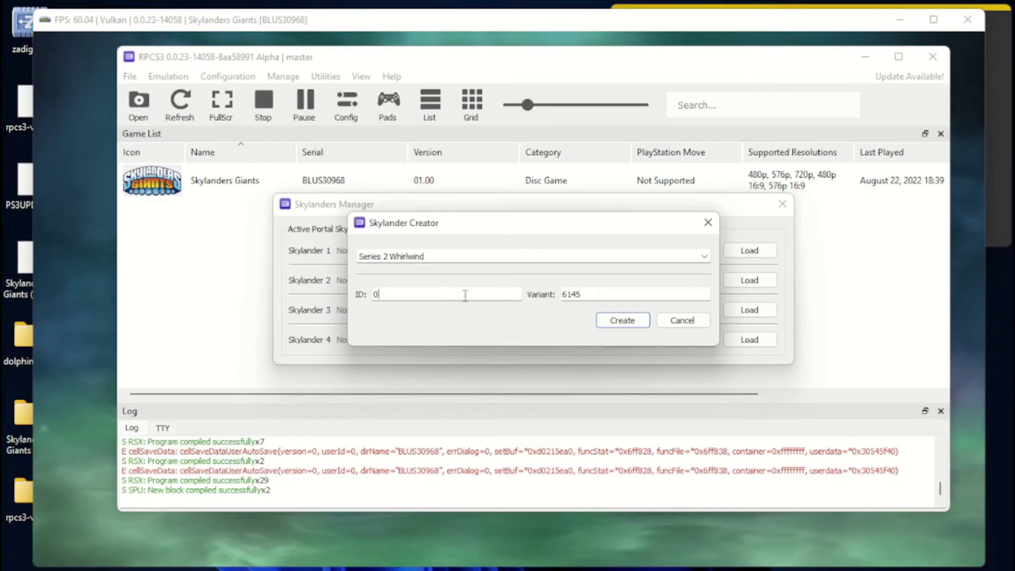
pyautogui.click(622, 320)
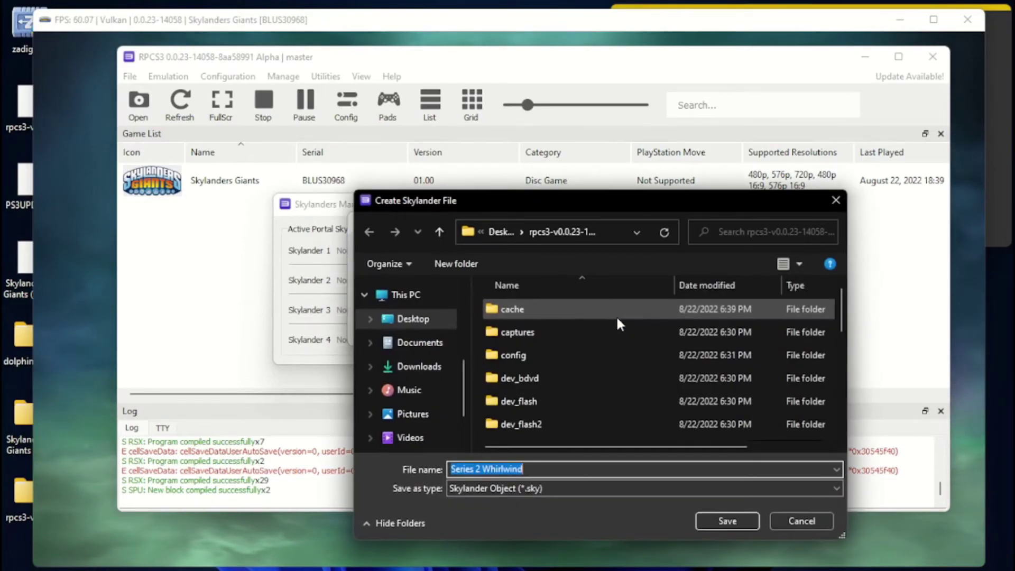
pyautogui.click(416, 320)
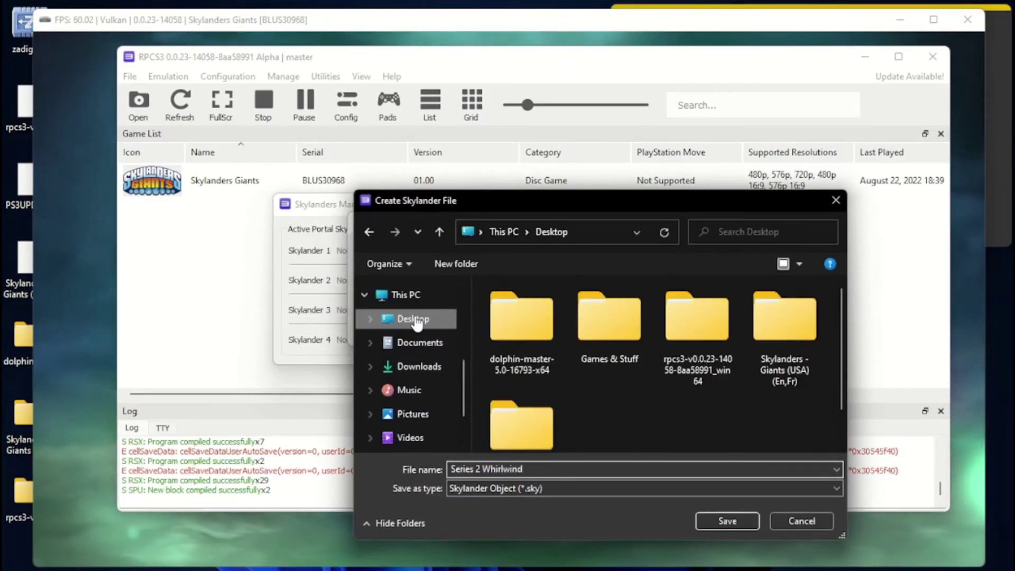
pyautogui.click(740, 526)
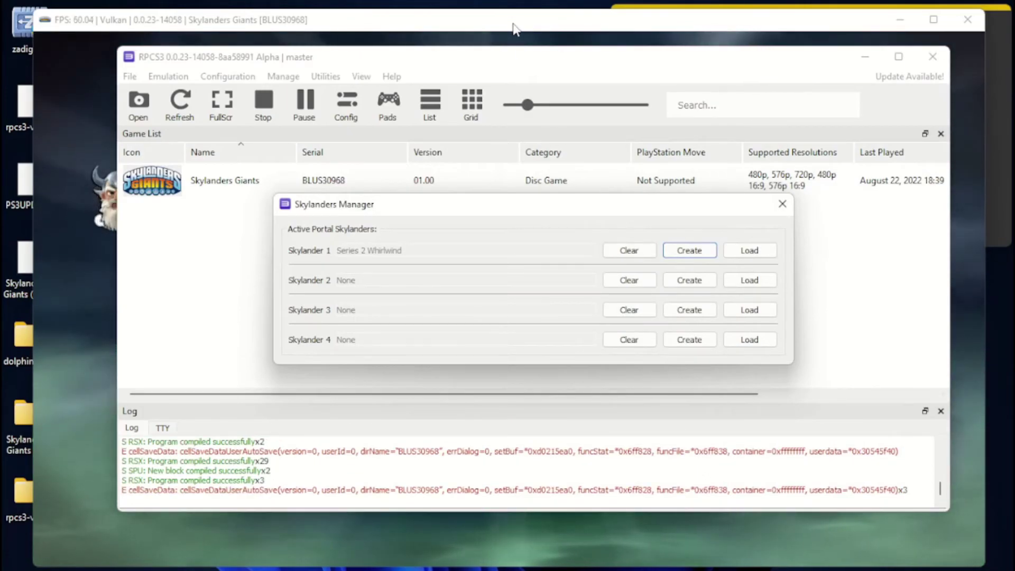
# - Return to the game with Whirlwind on the portal, exit it, and close the Skylanders Manager
pyautogui.click(513, 28)
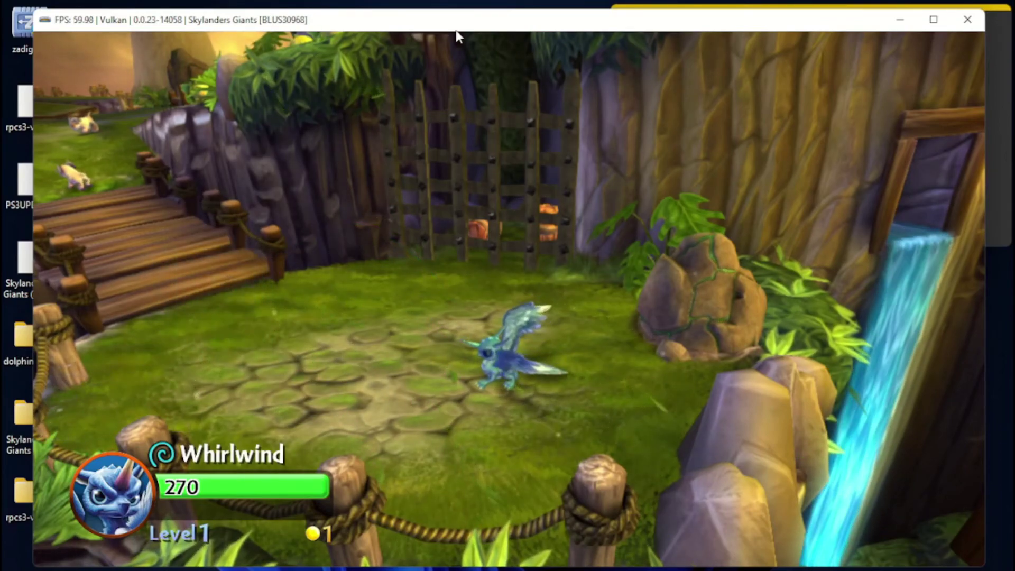
pyautogui.click(968, 19)
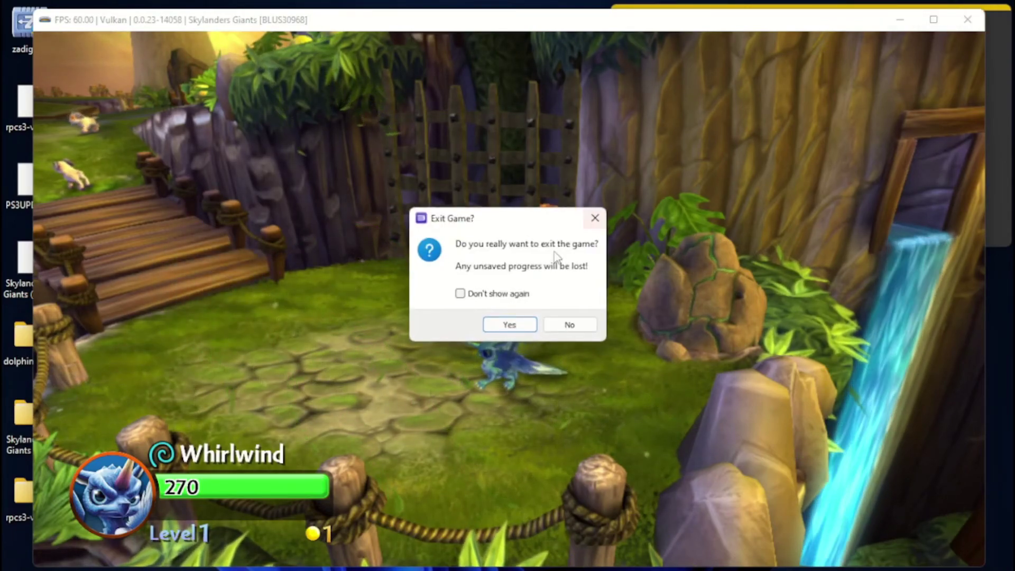
pyautogui.click(518, 322)
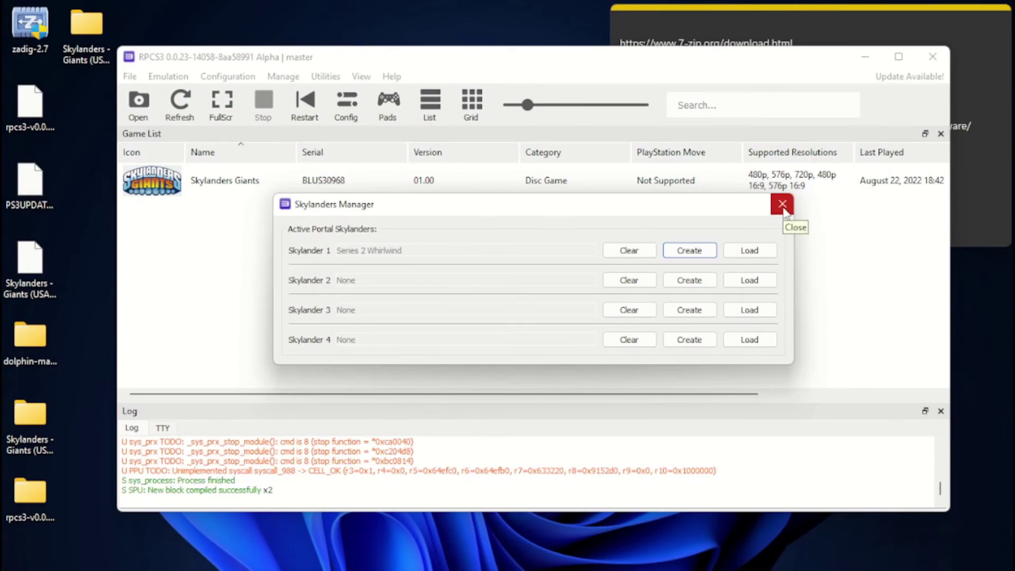
pyautogui.click(783, 207)
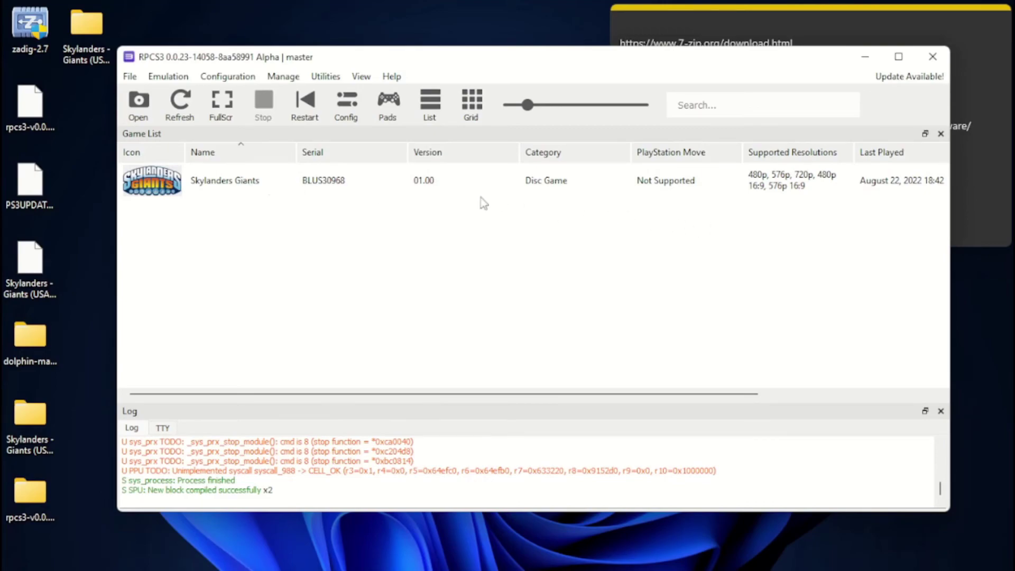
# - Locate the Series 2 Whirlwind.sky file on the desktop, review the load option for Skylander 1 in the Skylanders Manager, and close it
pyautogui.click(47, 199)
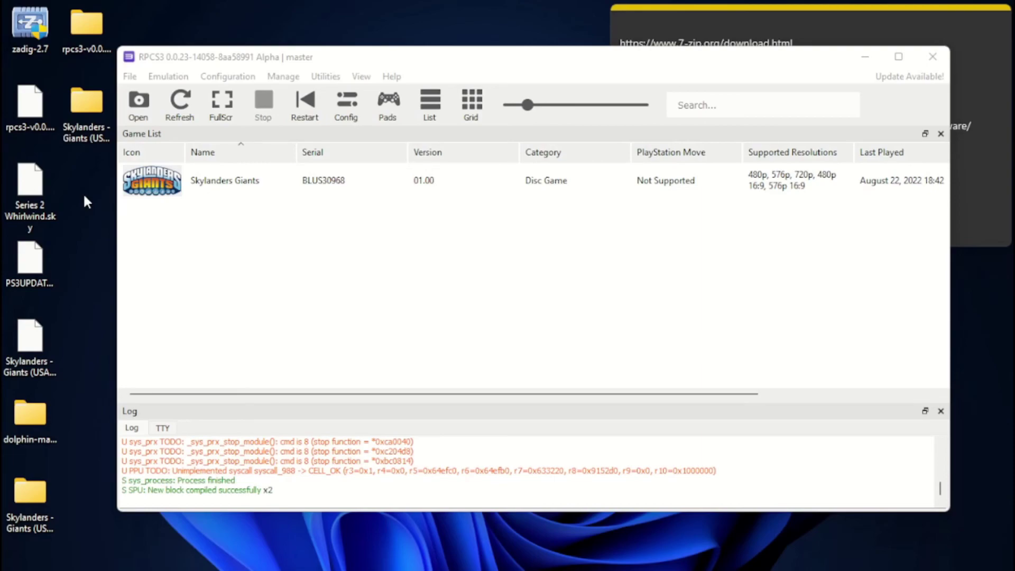
pyautogui.click(290, 78)
pyautogui.click(318, 183)
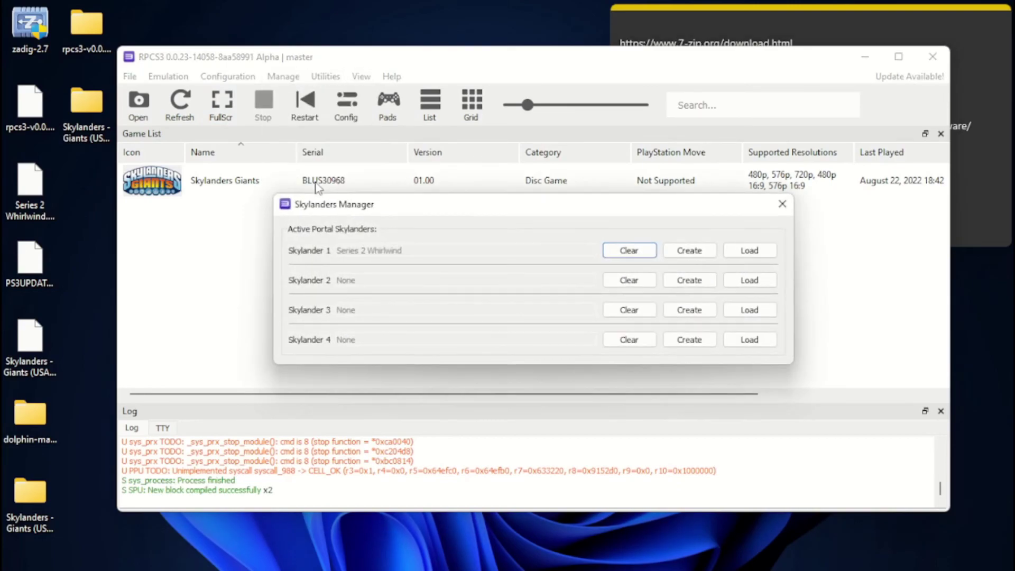
pyautogui.click(730, 252)
pyautogui.click(760, 202)
pyautogui.click(783, 205)
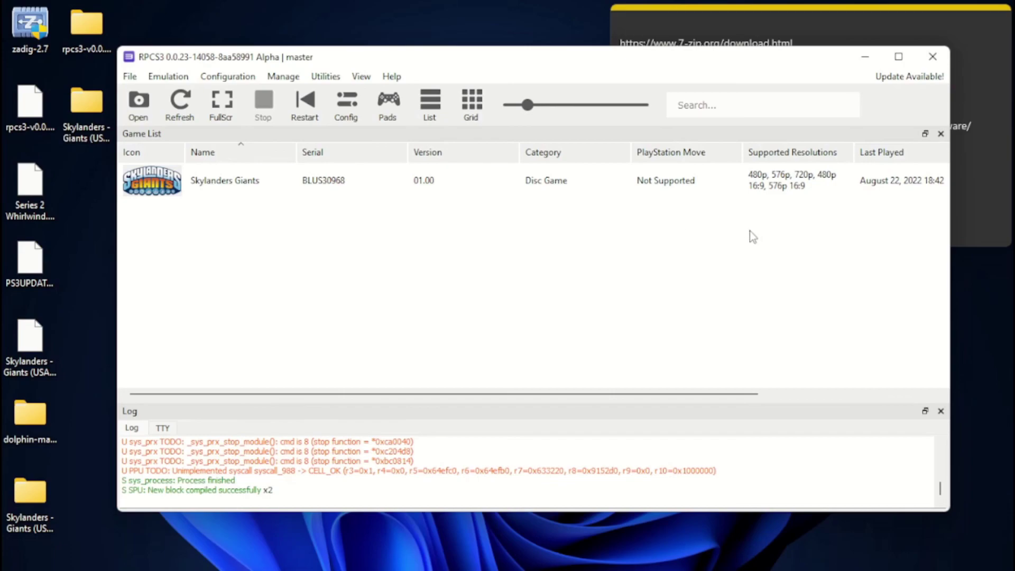
# - Move the RPCS3 window down the desktop to uncover the note with the download links
pyautogui.moveTo(704, 65); pyautogui.dragTo(713, 323)
pyautogui.click(818, 97)
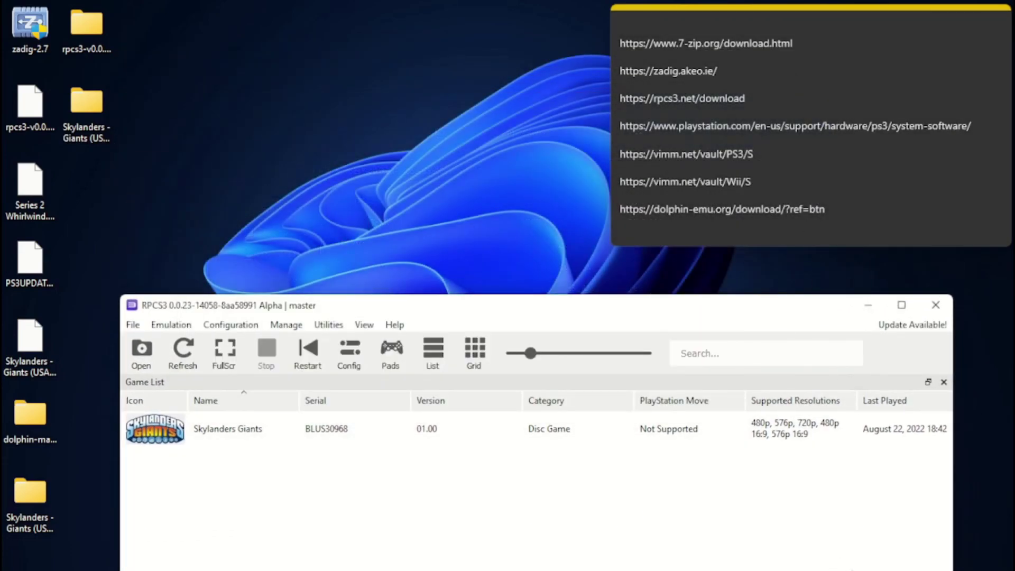